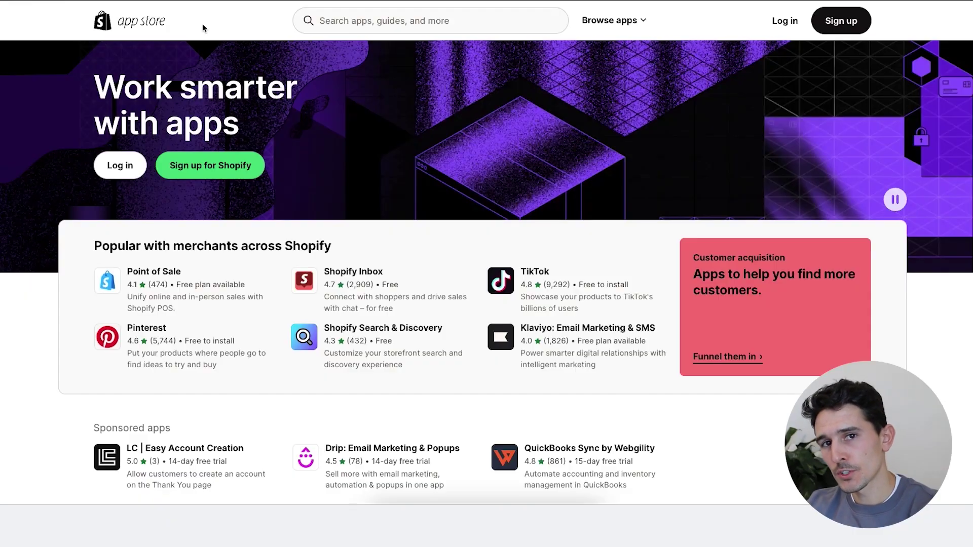
Search the Shopify App Store for 'google ad' and open the Google & YouTube app.
{"action": "left_click", "coordinate": [352, 25]}
{"action": "type", "text": "google ad"}
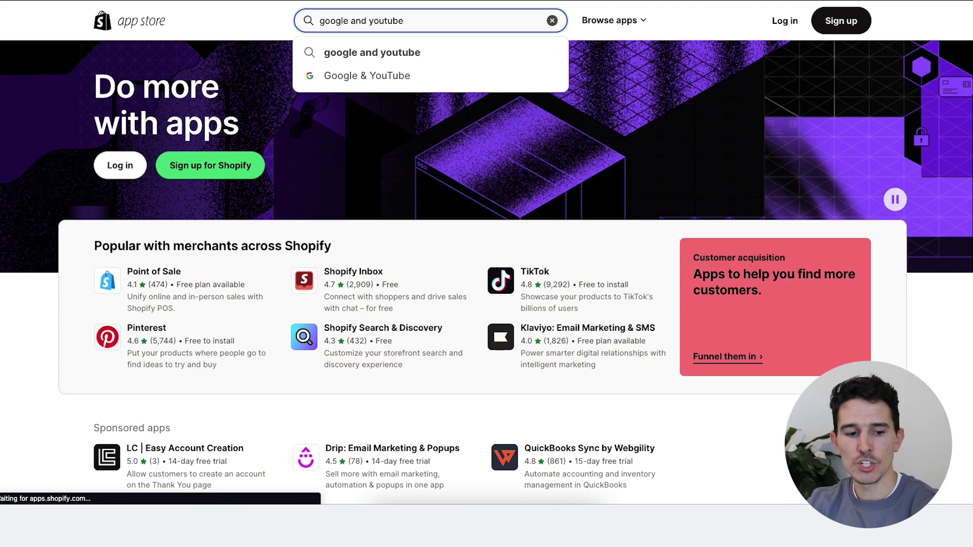
{"action": "key", "text": "Return"}
{"action": "left_click", "coordinate": [175, 210]}
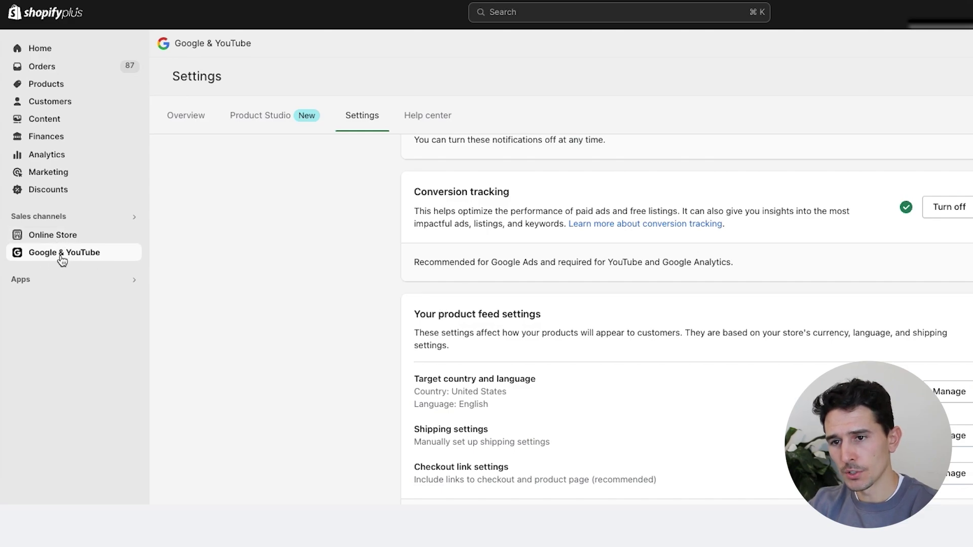
Confirm conversion tracking is enabled and mark the Google Shopping App Purchase conversion row.
{"action": "left_click", "coordinate": [186, 115]}
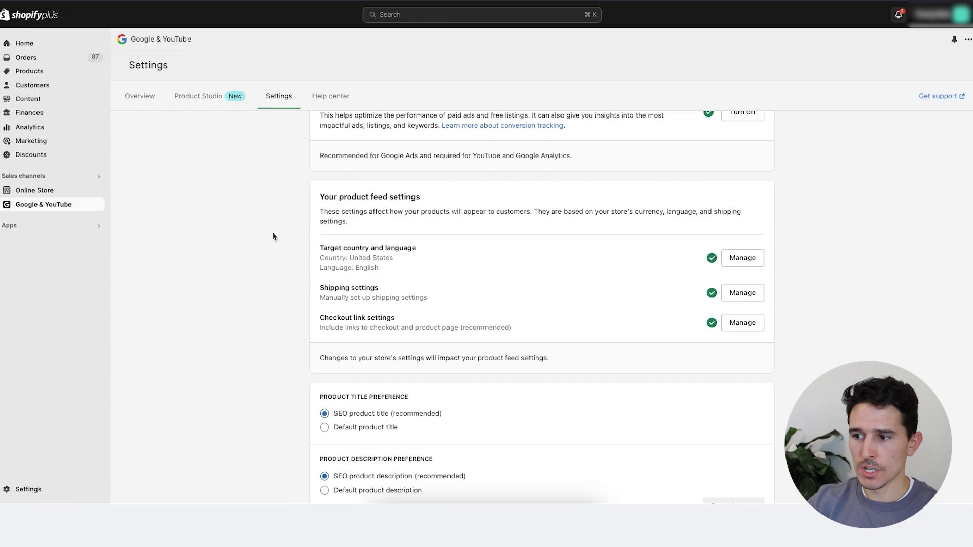
{"action": "scroll", "coordinate": [269, 247], "scroll_direction": "up", "scroll_amount": 2}
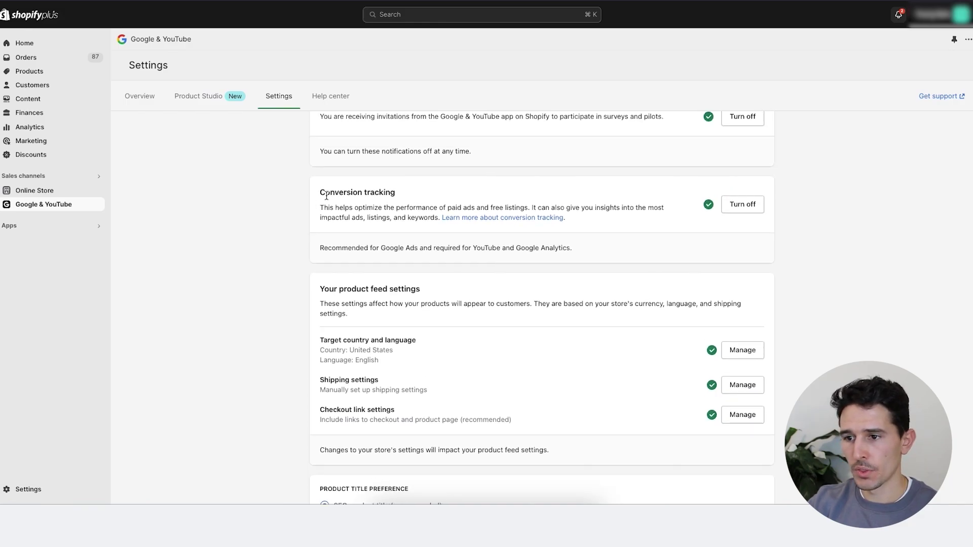
{"action": "left_click_drag", "start_coordinate": [325, 203], "coordinate": [621, 221]}
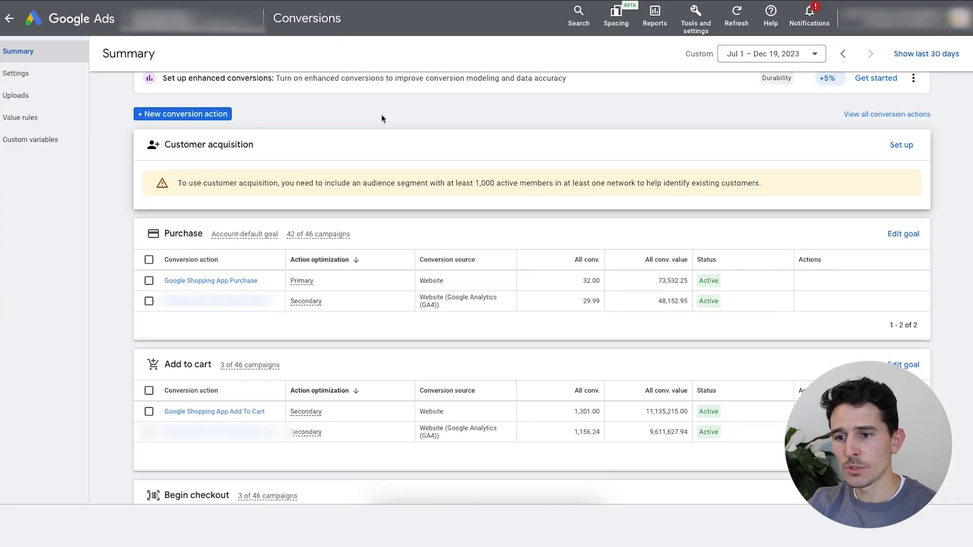
{"action": "left_click_drag", "start_coordinate": [164, 281], "coordinate": [936, 285]}
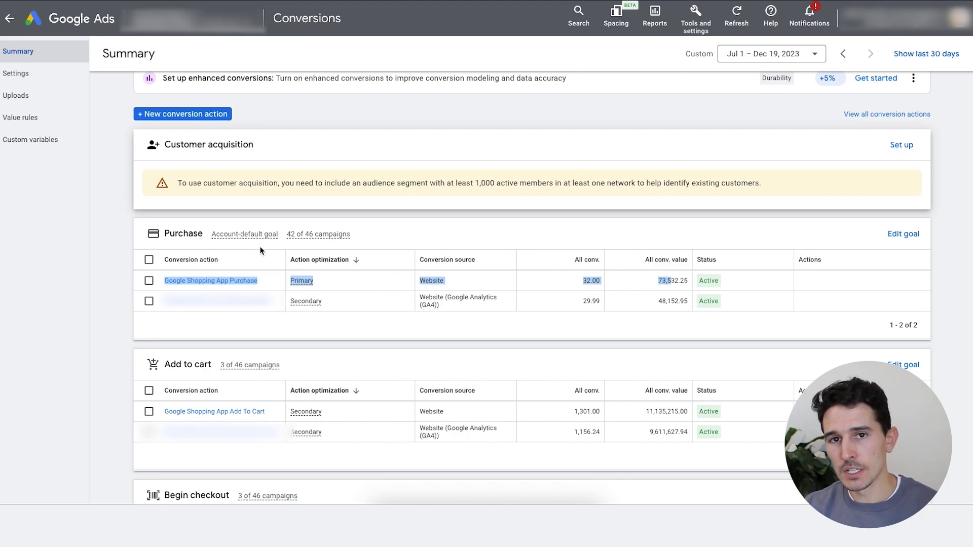
{"action": "left_click", "coordinate": [148, 259]}
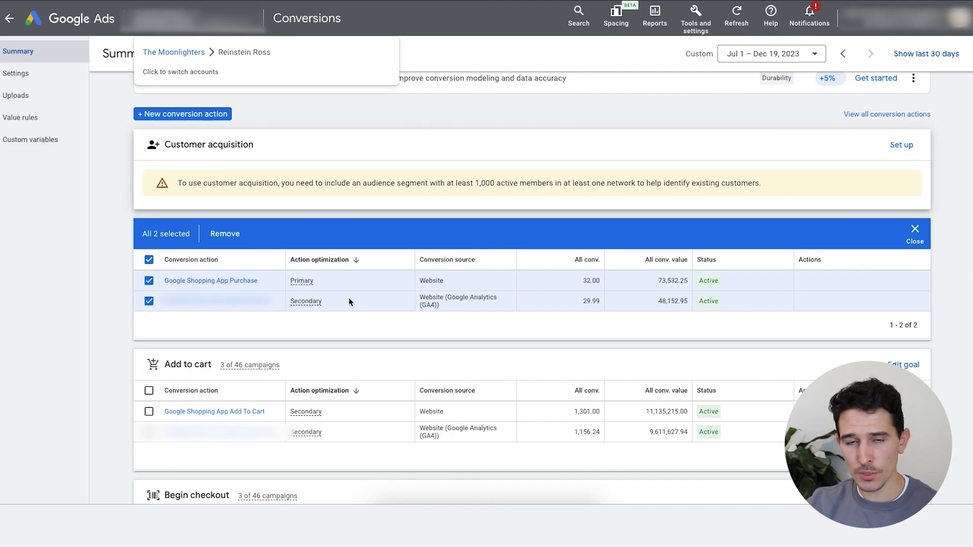
{"action": "double_click", "coordinate": [584, 283]}
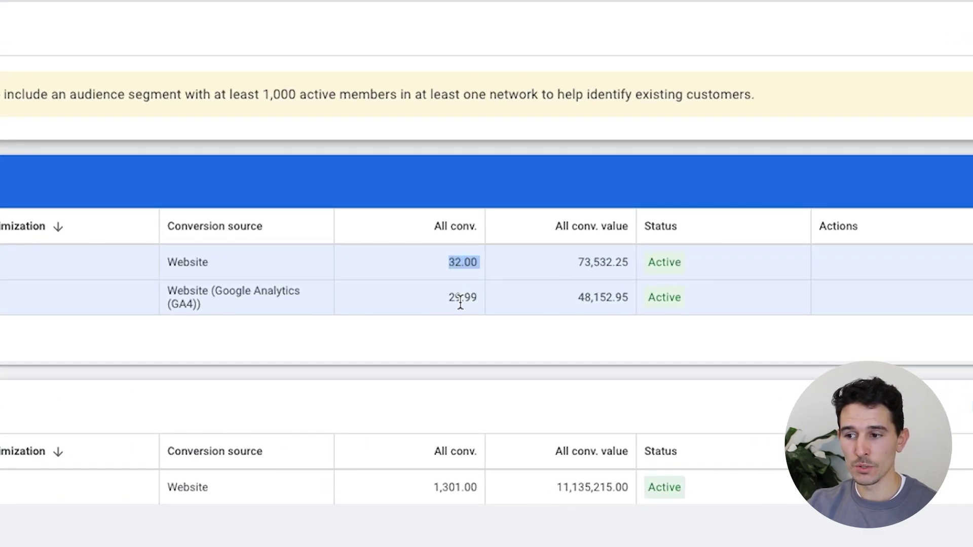
{"action": "double_click", "coordinate": [460, 299]}
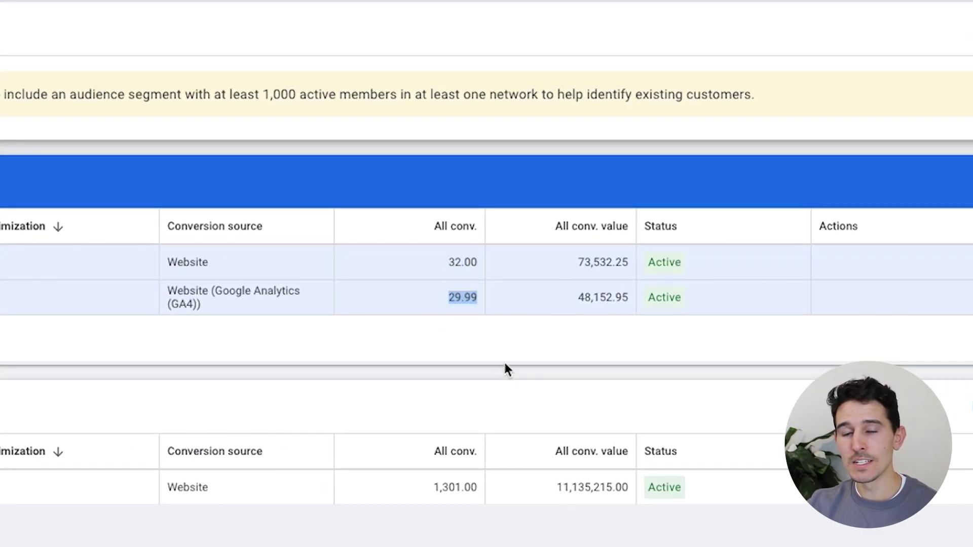
{"action": "double_click", "coordinate": [623, 299]}
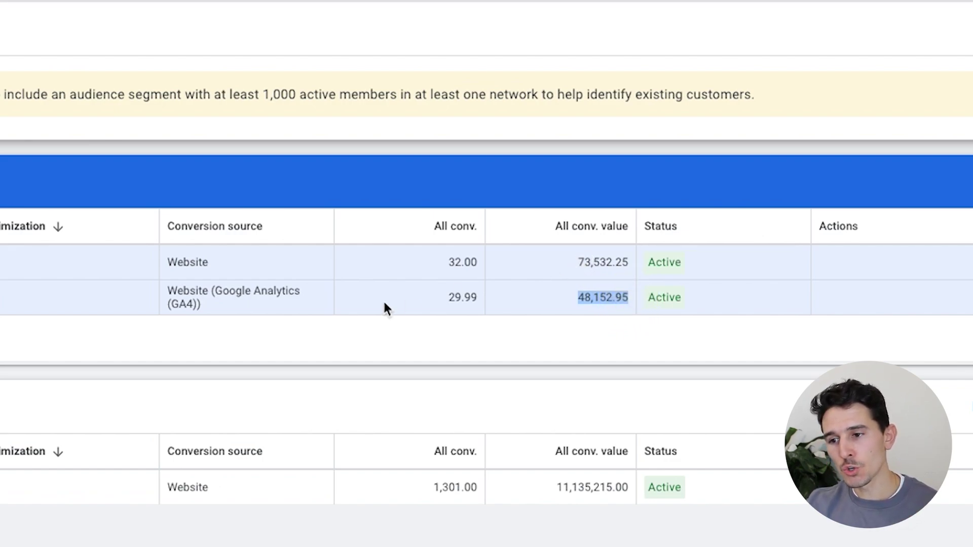
{"action": "left_click", "coordinate": [142, 226]}
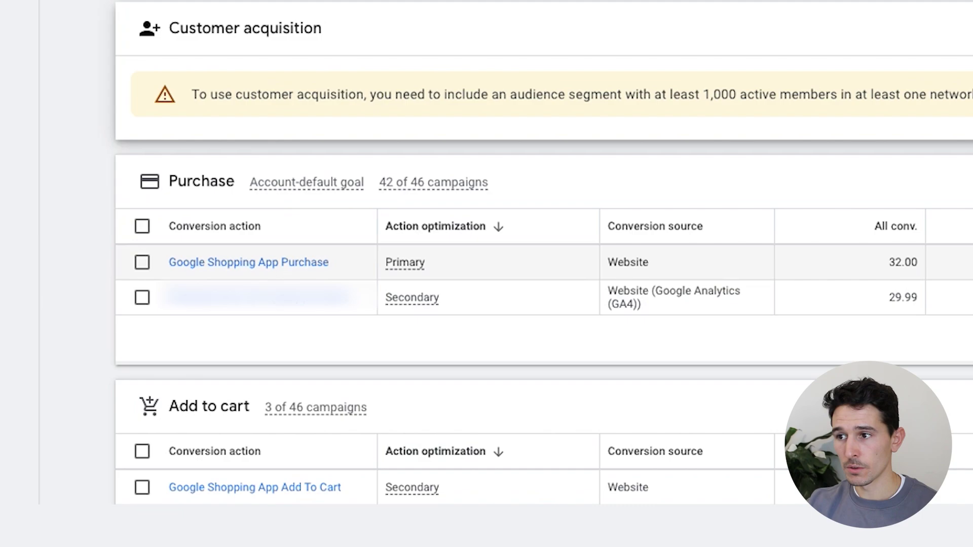
{"action": "mouse_move", "coordinate": [408, 272]}
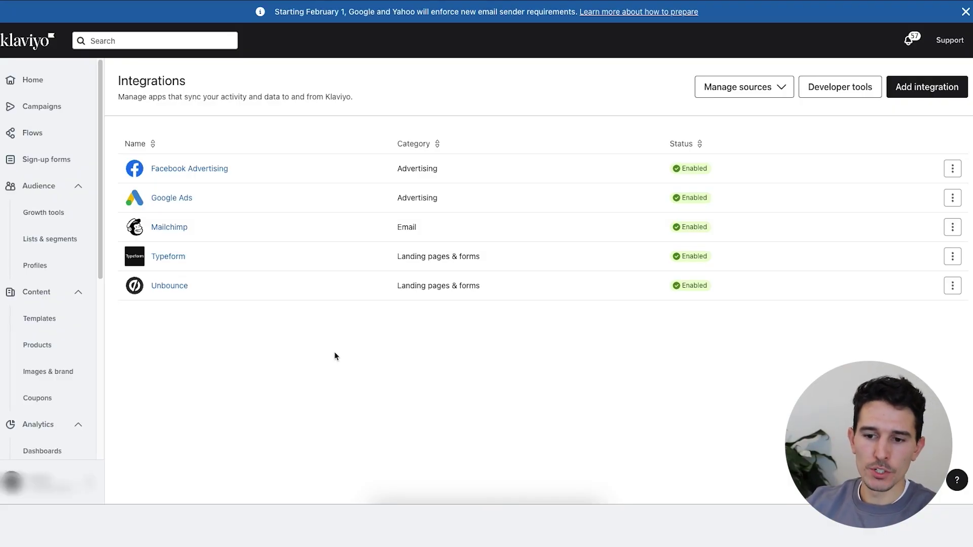
Find the Google Ads integration under Klaviyo's Integrations by searching 'google' and open it.
{"action": "left_click", "coordinate": [35, 481]}
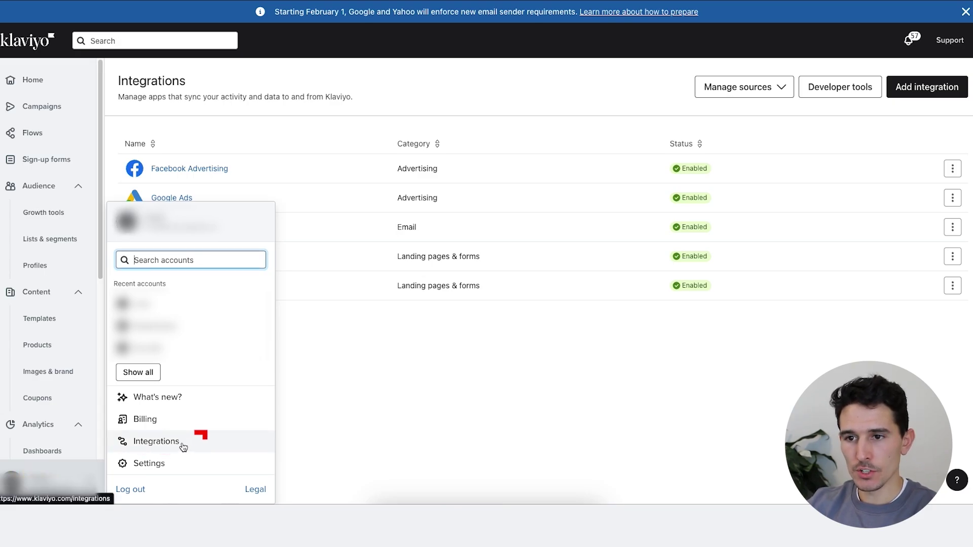
{"action": "left_click", "coordinate": [387, 421]}
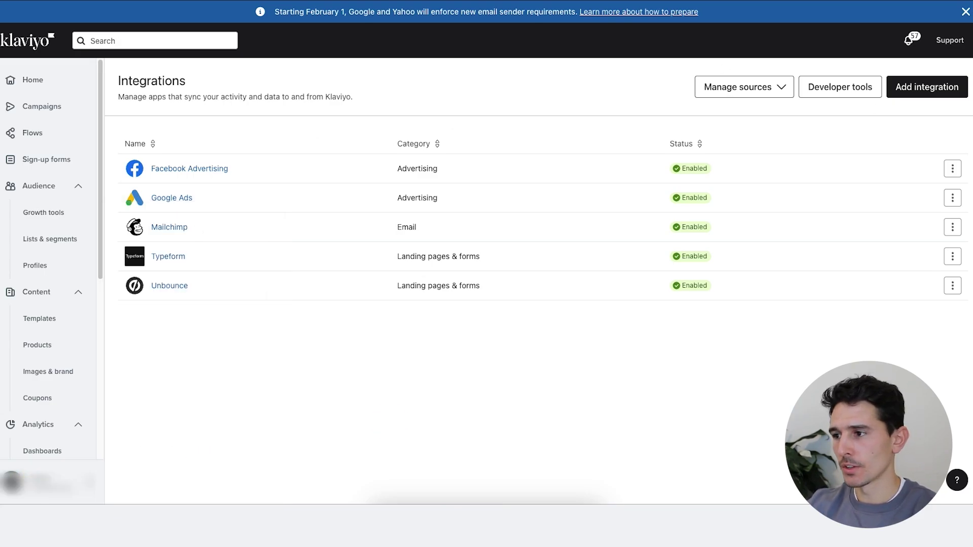
{"action": "left_click", "coordinate": [884, 68]}
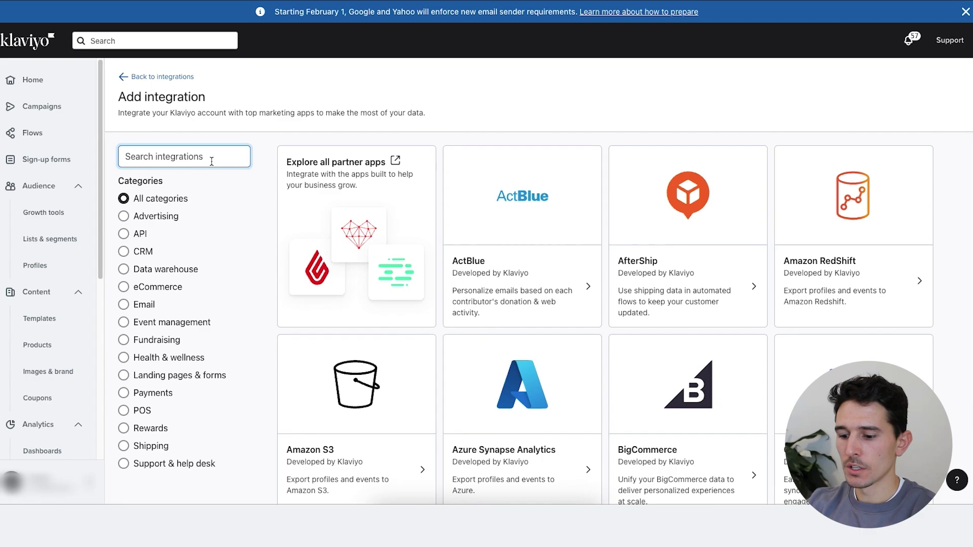
{"action": "type", "text": "google"}
{"action": "left_click", "coordinate": [335, 228]}
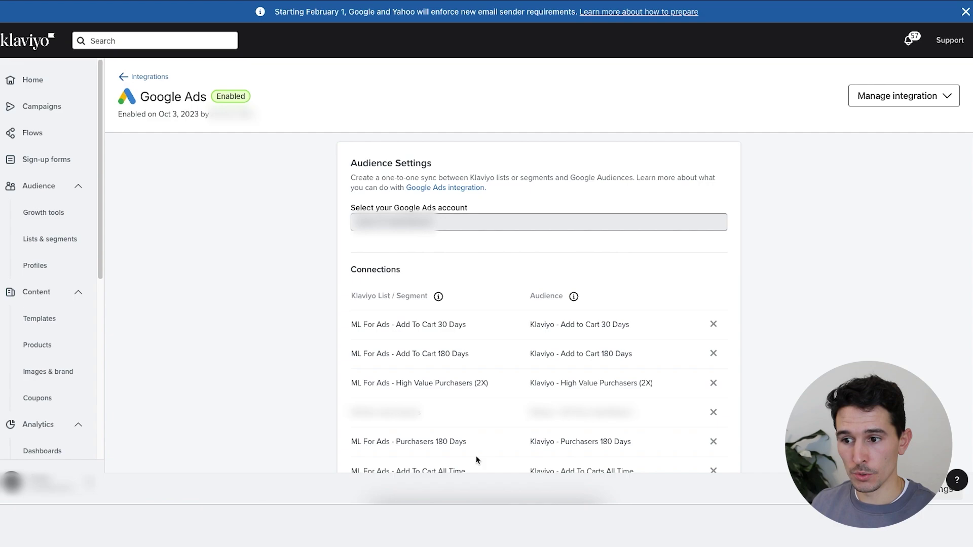
{"action": "scroll", "coordinate": [441, 390], "scroll_direction": "down", "scroll_amount": 2}
{"action": "left_click_drag", "start_coordinate": [356, 261], "coordinate": [465, 263]}
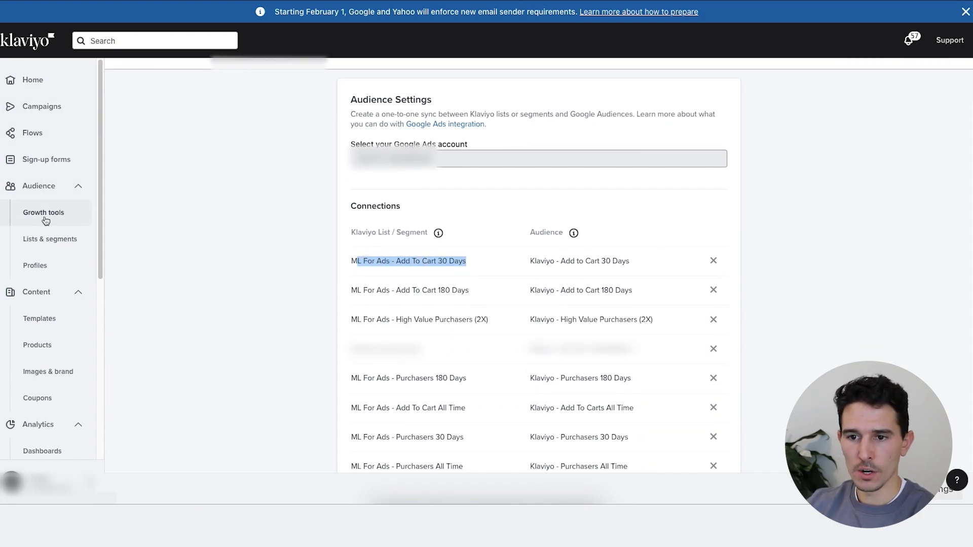
{"action": "left_click", "coordinate": [560, 257]}
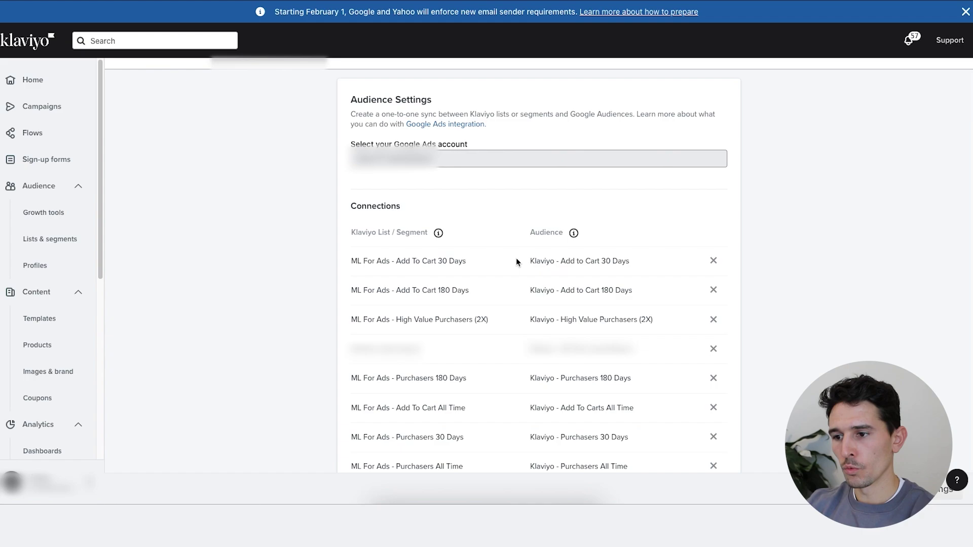
{"action": "left_click_drag", "start_coordinate": [528, 262], "coordinate": [632, 263]}
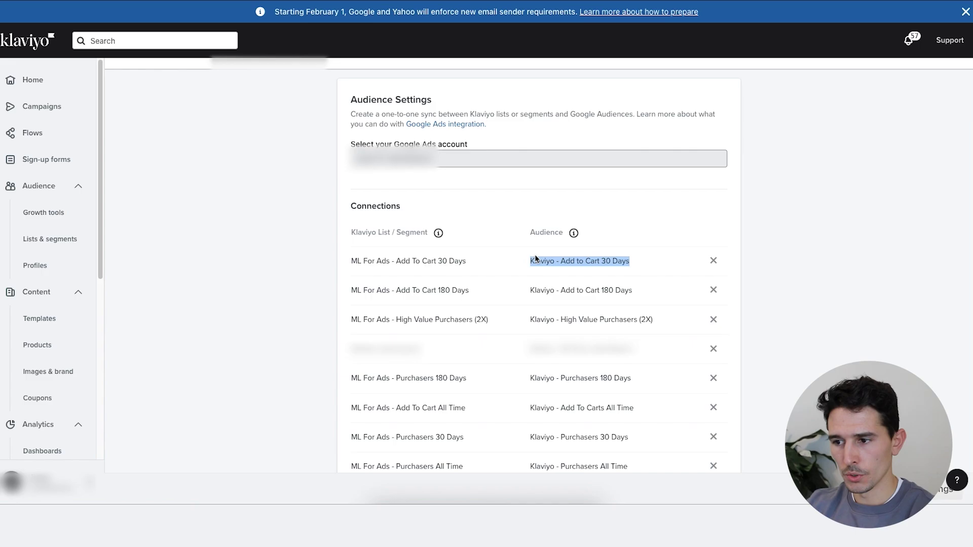
{"action": "left_click", "coordinate": [300, 248]}
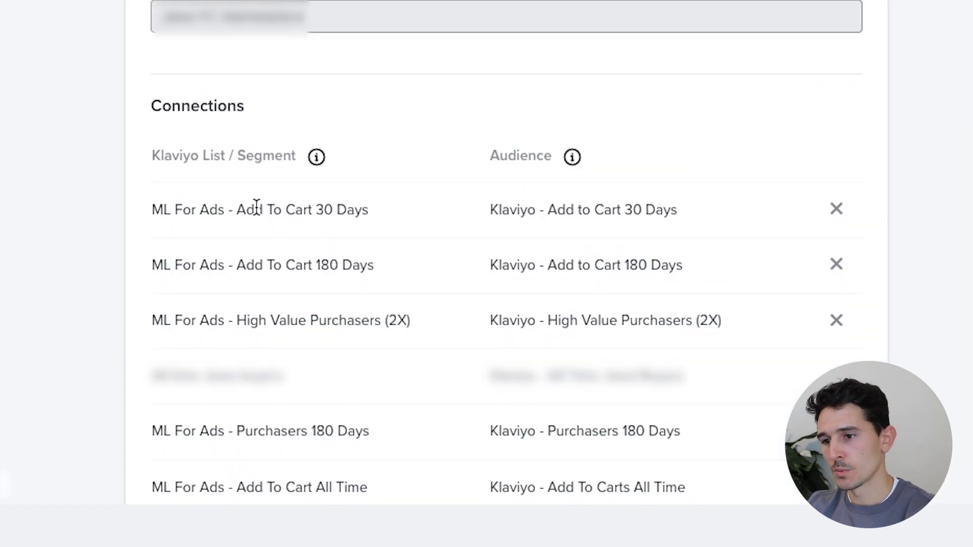
{"action": "left_click_drag", "start_coordinate": [164, 209], "coordinate": [363, 228]}
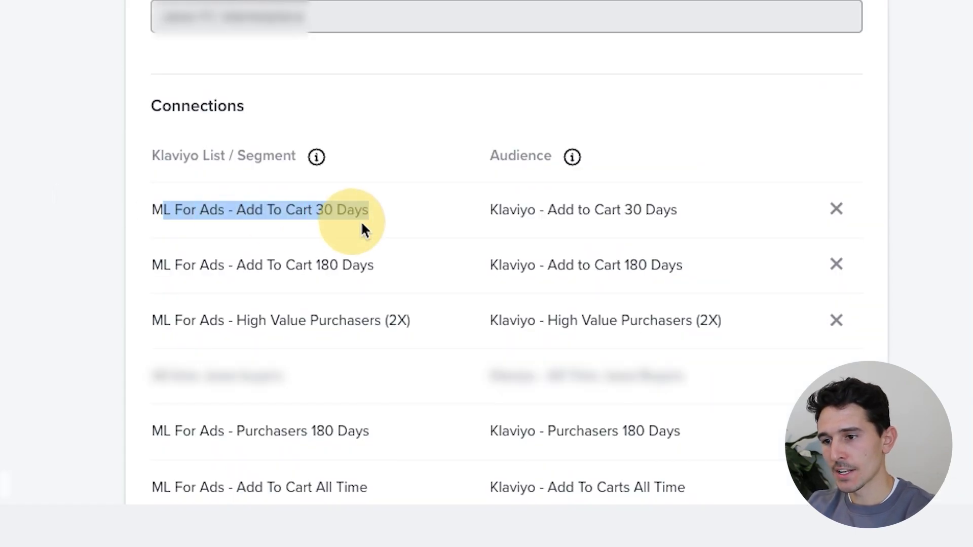
{"action": "left_click_drag", "start_coordinate": [156, 263], "coordinate": [409, 288]}
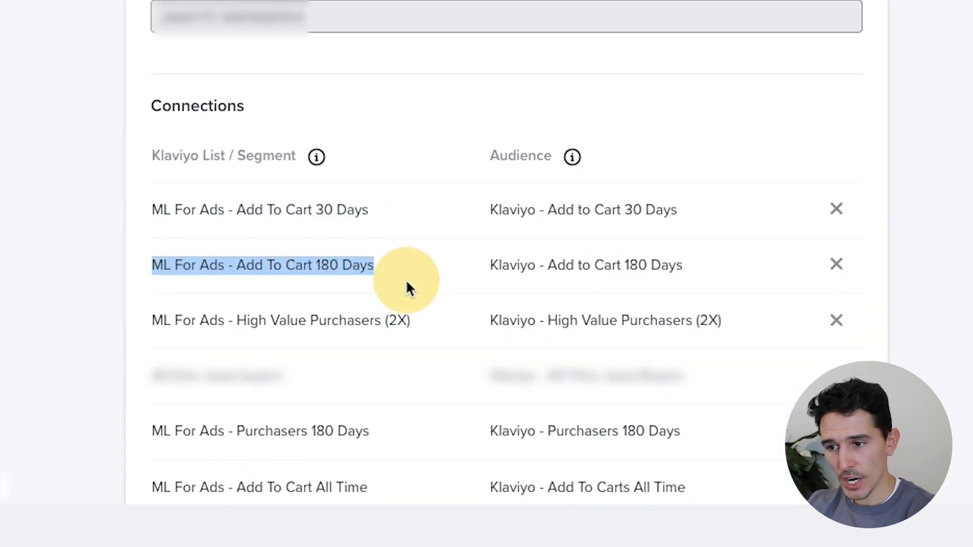
{"action": "left_click", "coordinate": [408, 325]}
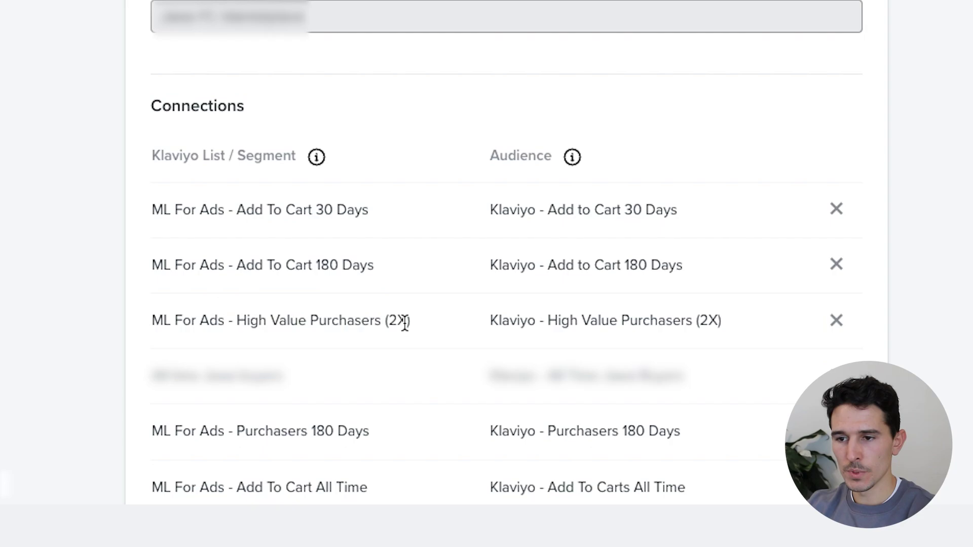
{"action": "left_click_drag", "start_coordinate": [175, 430], "coordinate": [403, 434]}
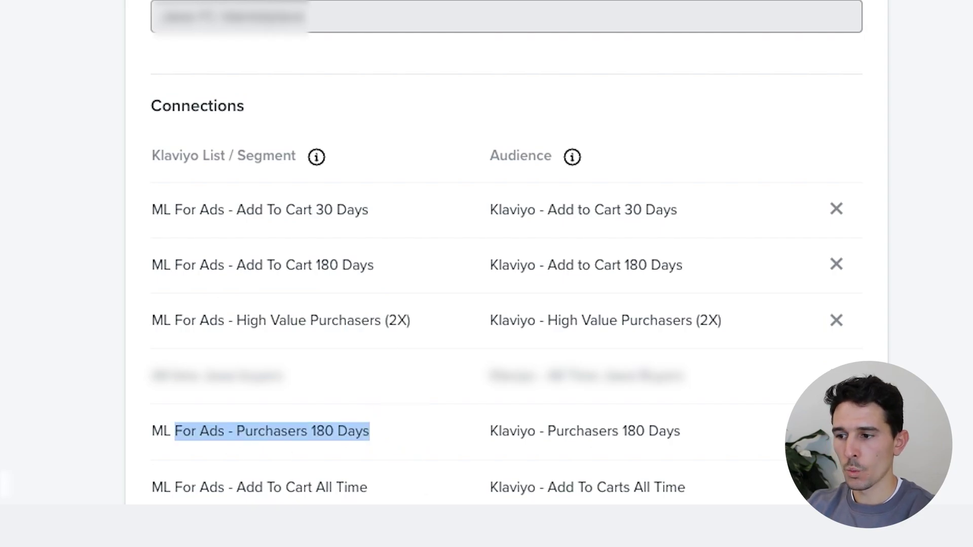
{"action": "scroll", "coordinate": [304, 468], "scroll_direction": "down", "scroll_amount": 2}
{"action": "left_click", "coordinate": [284, 353]}
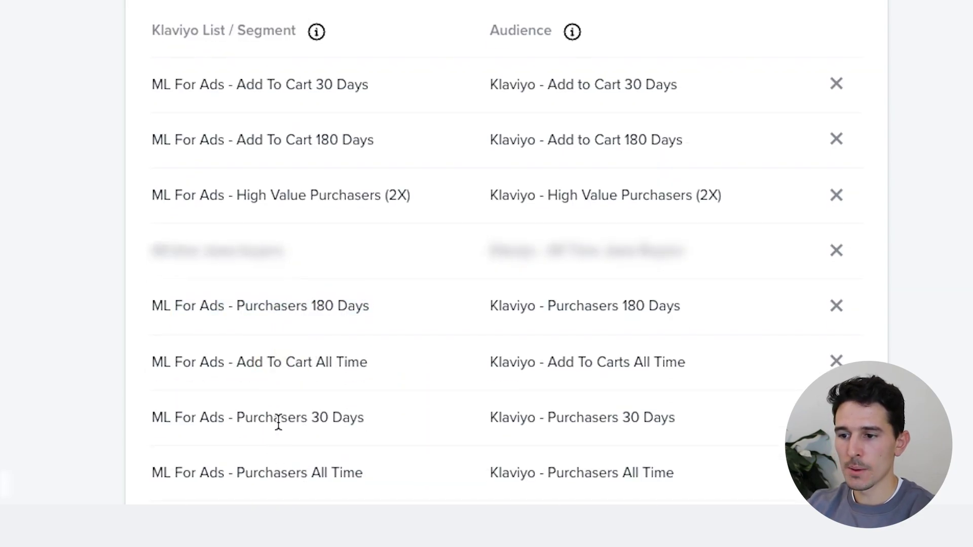
{"action": "scroll", "coordinate": [301, 446], "scroll_direction": "down", "scroll_amount": 3}
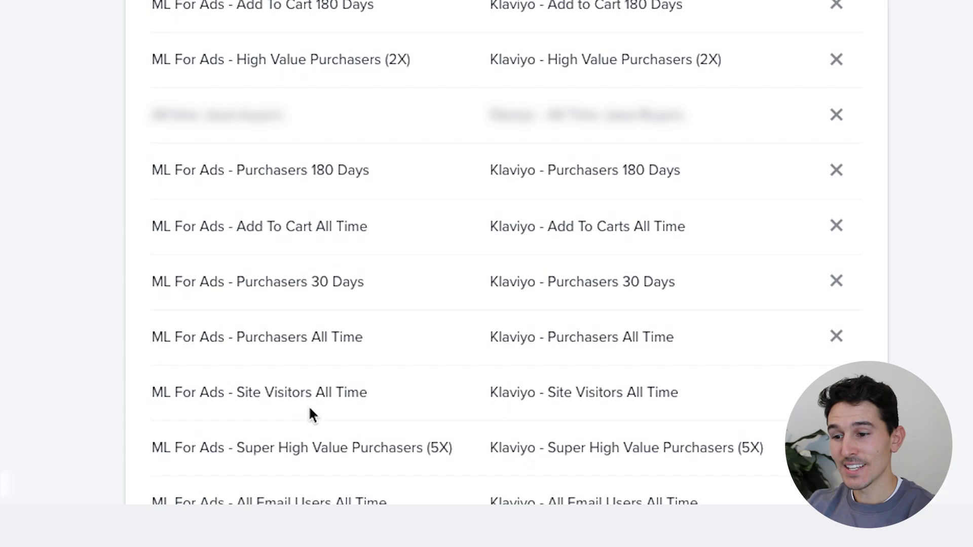
{"action": "double_click", "coordinate": [323, 392]}
{"action": "scroll", "coordinate": [330, 481], "scroll_direction": "down", "scroll_amount": 4}
{"action": "left_click", "coordinate": [401, 274]}
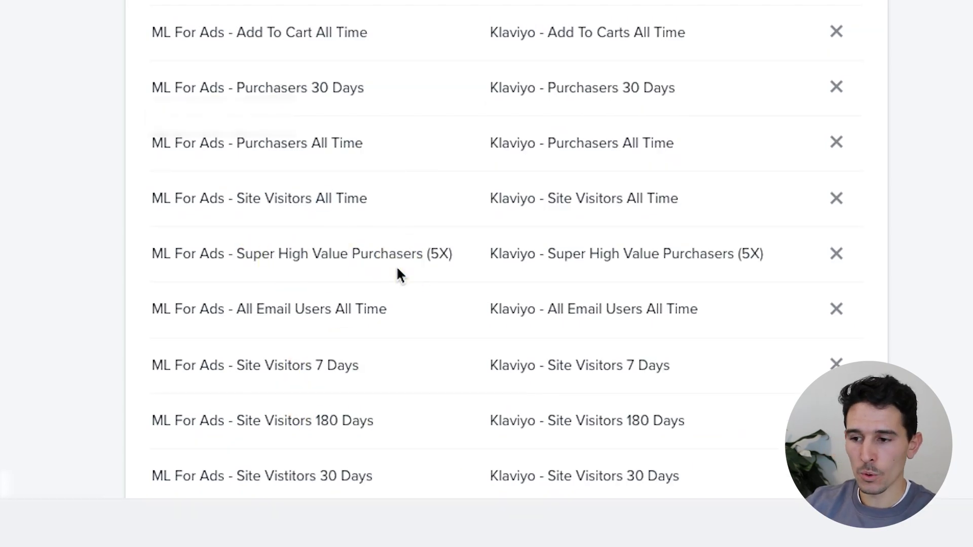
{"action": "left_click_drag", "start_coordinate": [377, 310], "coordinate": [236, 311]}
{"action": "scroll", "coordinate": [234, 364], "scroll_direction": "up", "scroll_amount": 4}
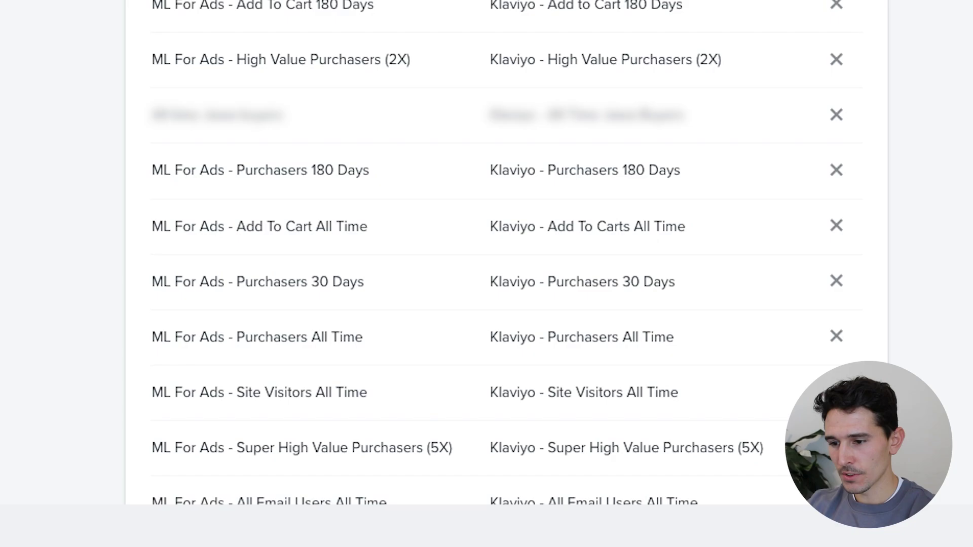
{"action": "scroll", "coordinate": [235, 363], "scroll_direction": "down", "scroll_amount": 3}
{"action": "left_click_drag", "start_coordinate": [233, 404], "coordinate": [358, 404]}
{"action": "left_click_drag", "start_coordinate": [254, 459], "coordinate": [398, 459]}
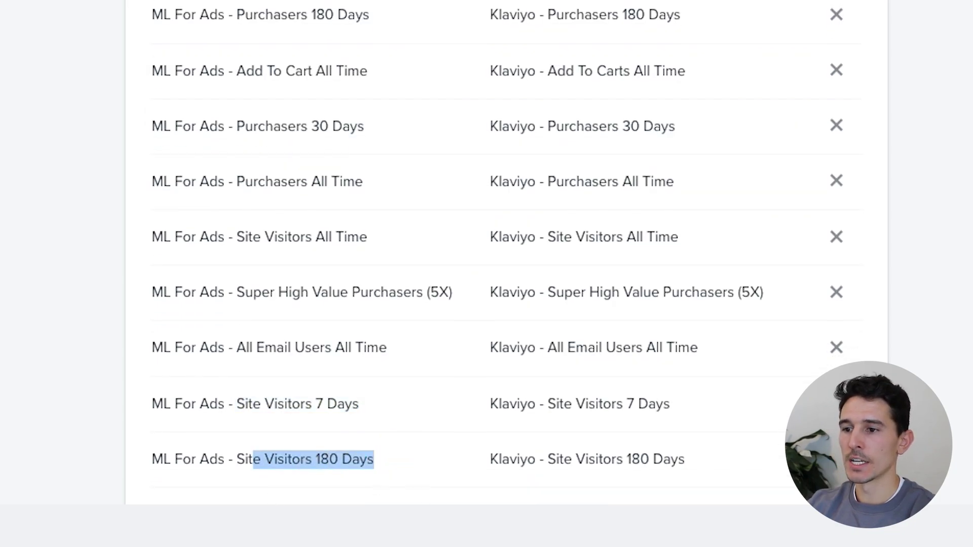
{"action": "scroll", "coordinate": [391, 324], "scroll_direction": "down", "scroll_amount": 4}
{"action": "left_click", "coordinate": [390, 325]}
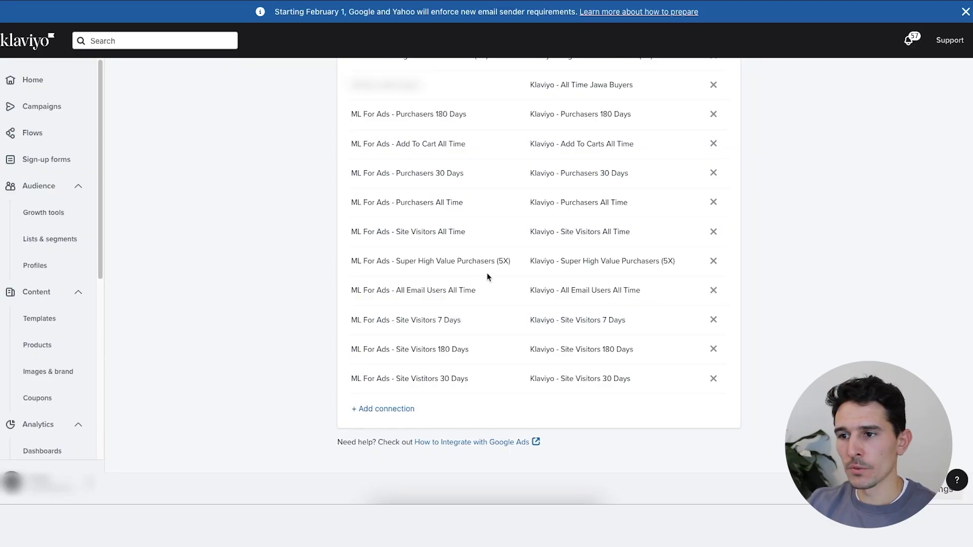
{"action": "scroll", "coordinate": [489, 304], "scroll_direction": "up", "scroll_amount": 4}
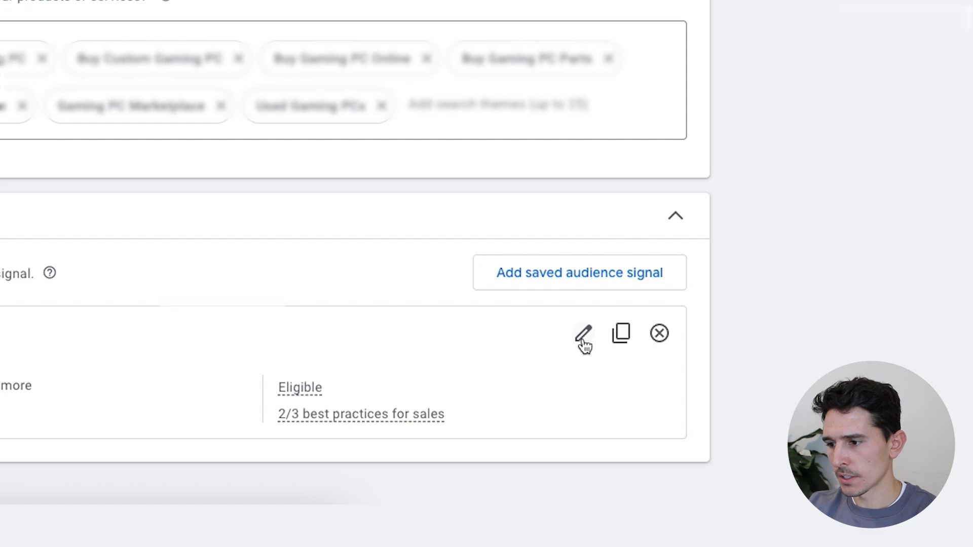
Add Klaviyo Add To Carts All Time, All Email Users, Add to Cart 180 Days and Purchasers All Time lists.
{"action": "left_click", "coordinate": [583, 343]}
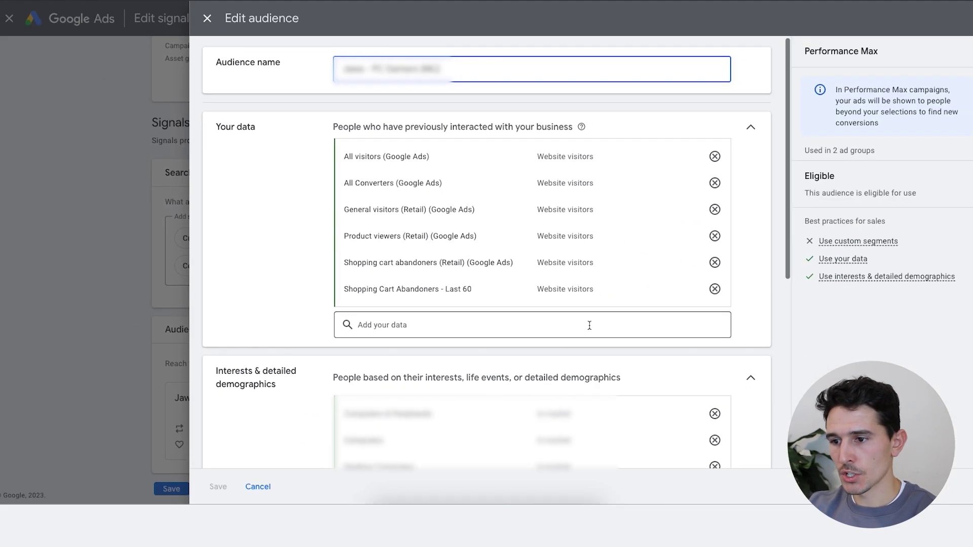
{"action": "left_click", "coordinate": [734, 407]}
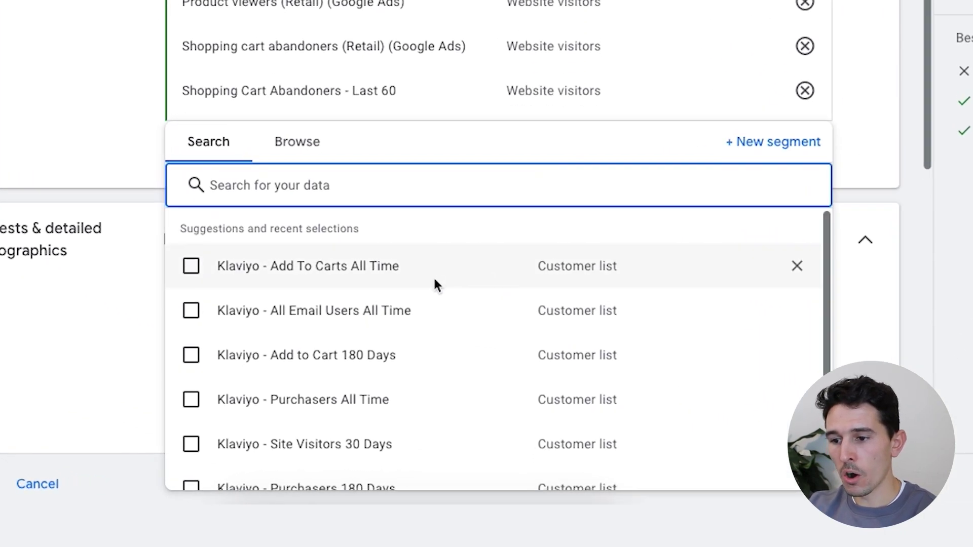
{"action": "scroll", "coordinate": [471, 359], "scroll_direction": "down", "scroll_amount": 1}
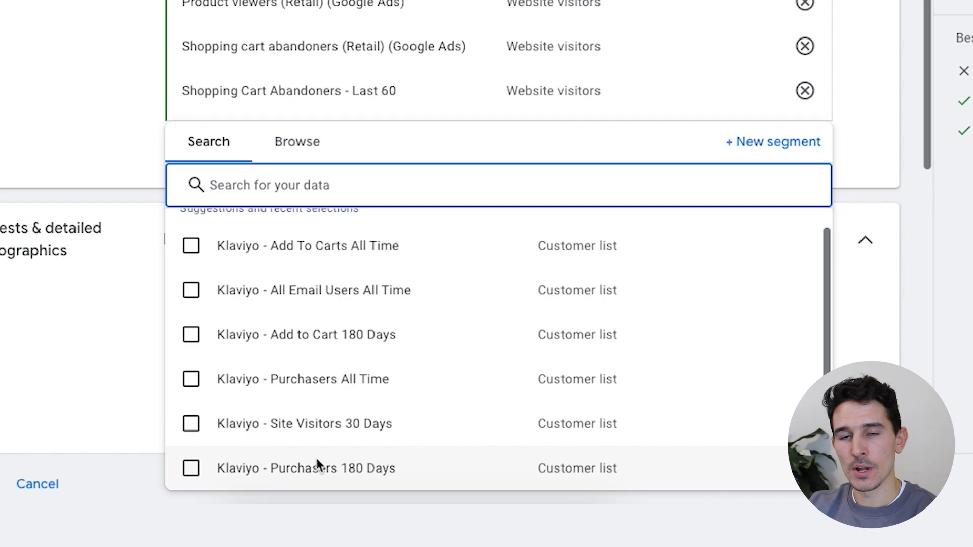
{"action": "scroll", "coordinate": [295, 275], "scroll_direction": "up", "scroll_amount": 1}
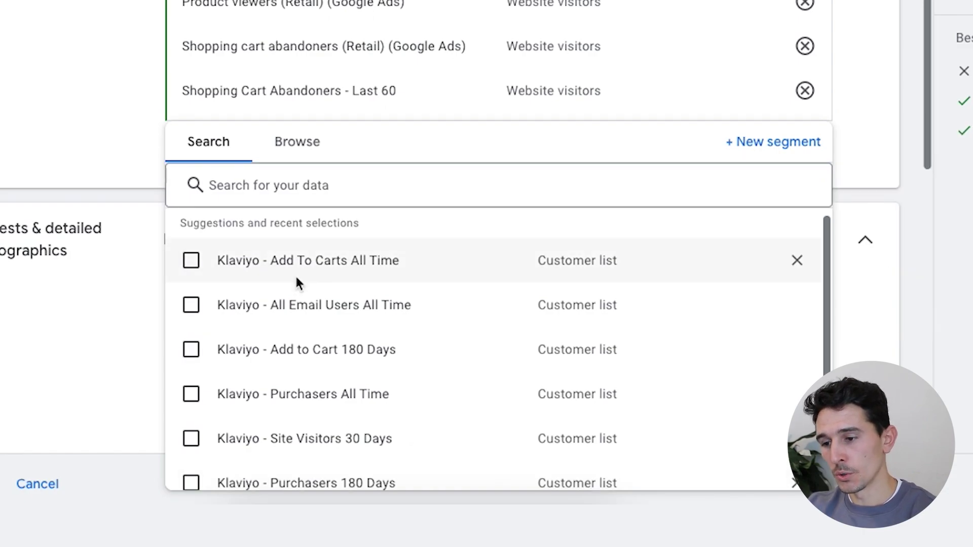
{"action": "left_click", "coordinate": [288, 259]}
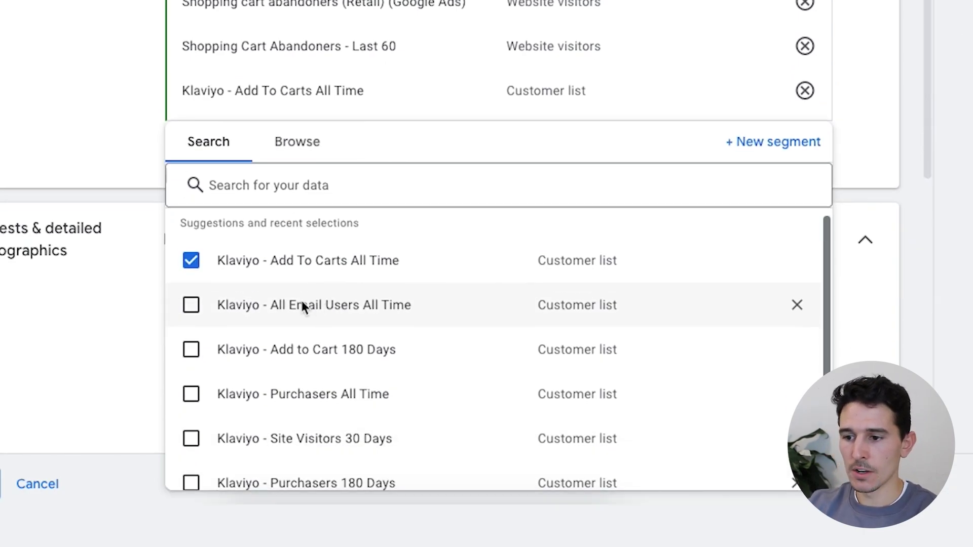
{"action": "left_click", "coordinate": [291, 300]}
{"action": "left_click", "coordinate": [299, 341]}
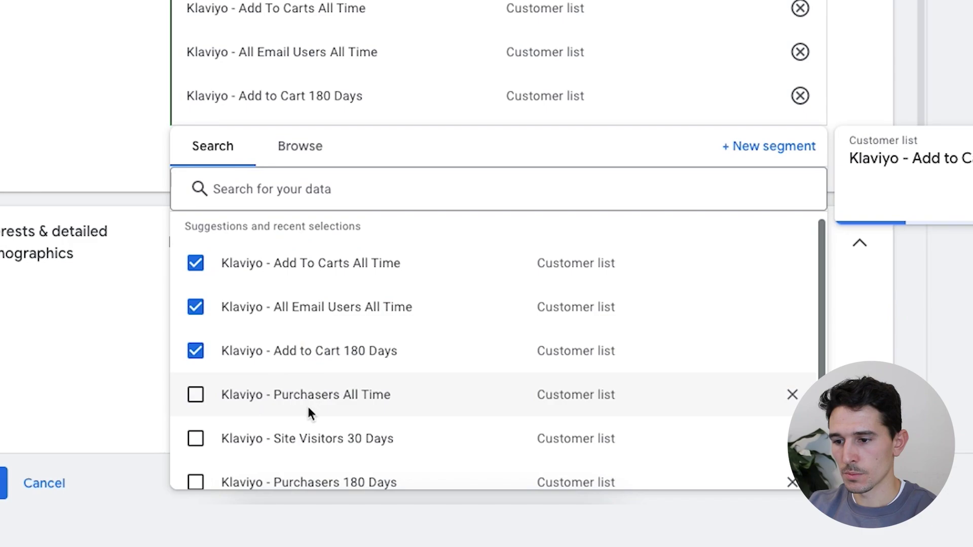
{"action": "left_click", "coordinate": [306, 403]}
Add Purchasers 180 Days, drop Site Visitors and Add To Carts, and save for both asset groups.
{"action": "left_click", "coordinate": [329, 439]}
{"action": "scroll", "coordinate": [382, 353], "scroll_direction": "down", "scroll_amount": 1}
{"action": "left_click", "coordinate": [380, 382]}
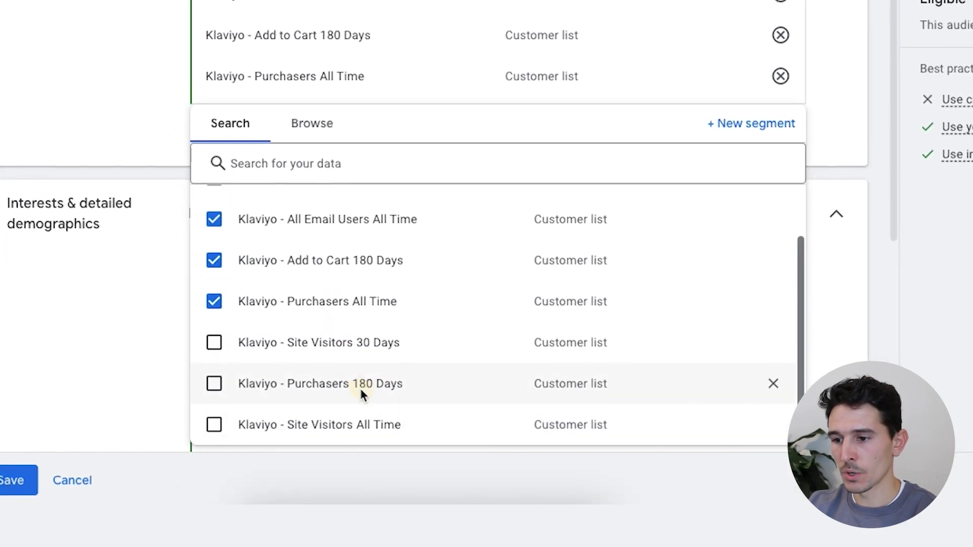
{"action": "left_click", "coordinate": [354, 424]}
{"action": "scroll", "coordinate": [472, 364], "scroll_direction": "up", "scroll_amount": 2}
{"action": "left_click", "coordinate": [466, 365]}
{"action": "scroll", "coordinate": [435, 357], "scroll_direction": "down", "scroll_amount": 2}
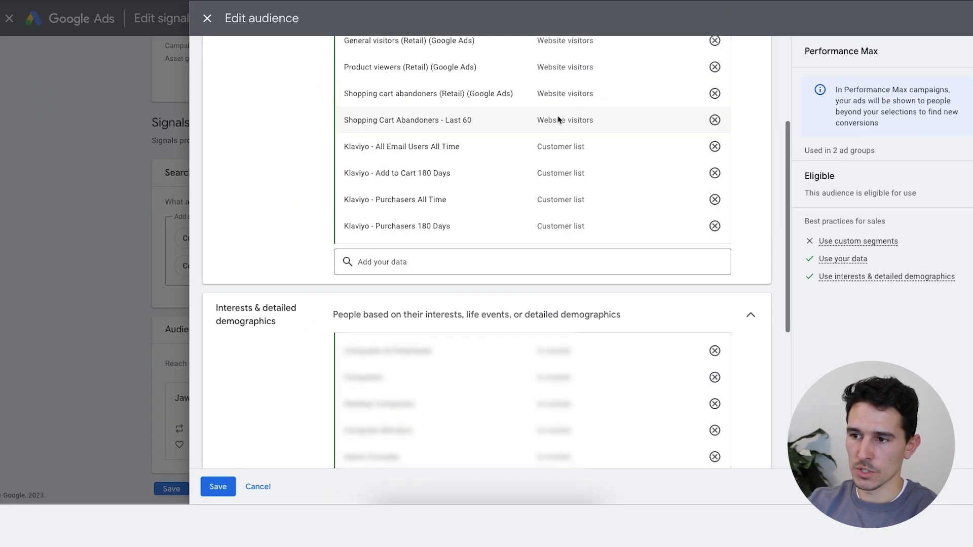
{"action": "left_click", "coordinate": [235, 487]}
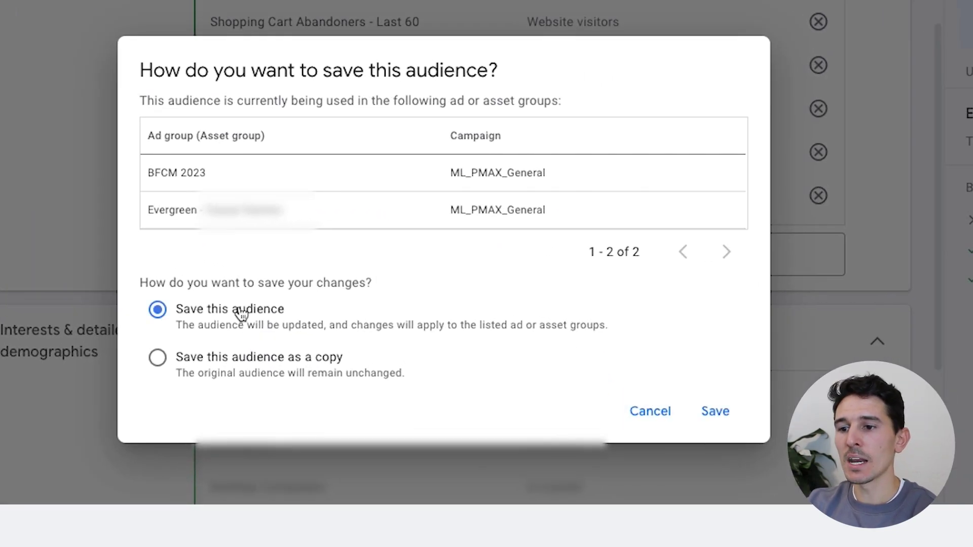
{"action": "left_click", "coordinate": [727, 412]}
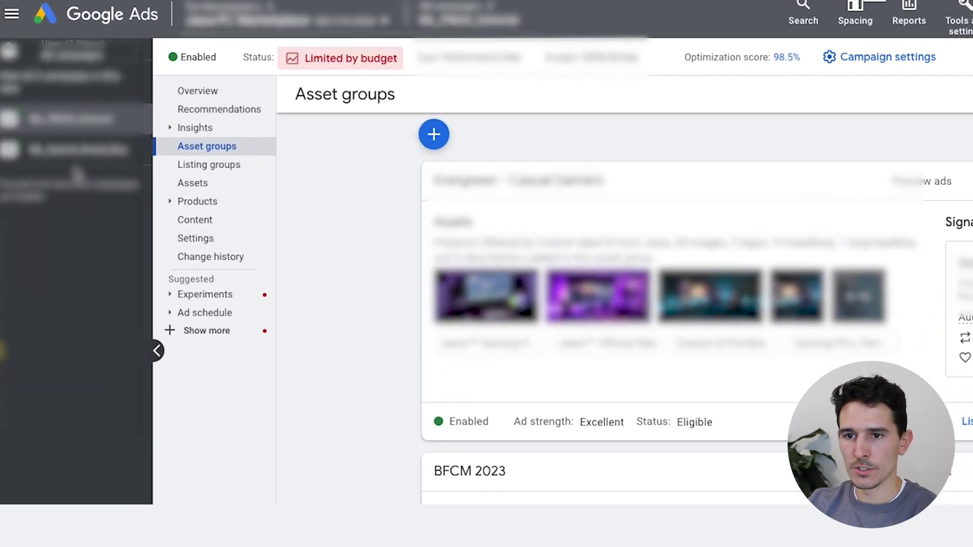
Start adding campaign-level audience segments on the ML_Search_Brand_Buy campaign.
{"action": "left_click", "coordinate": [76, 148]}
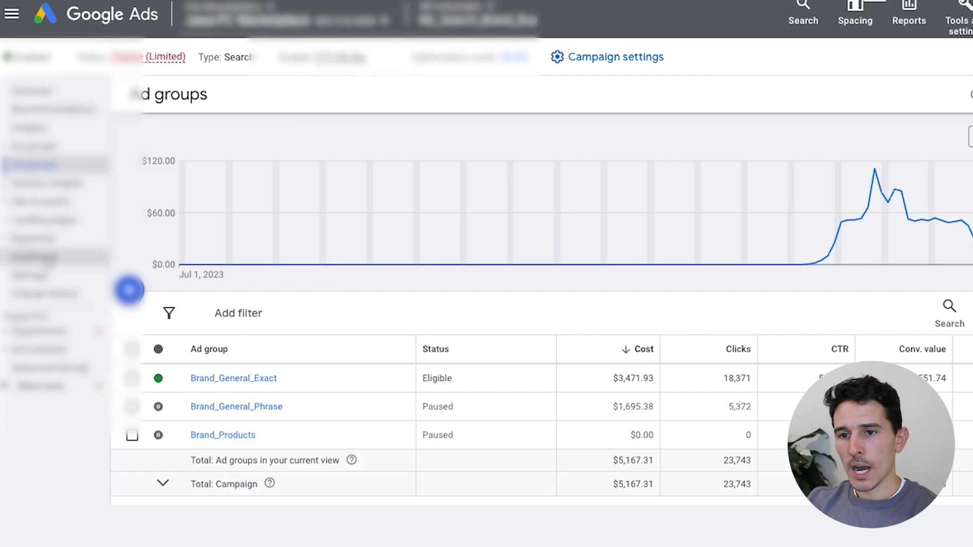
{"action": "left_click", "coordinate": [47, 259]}
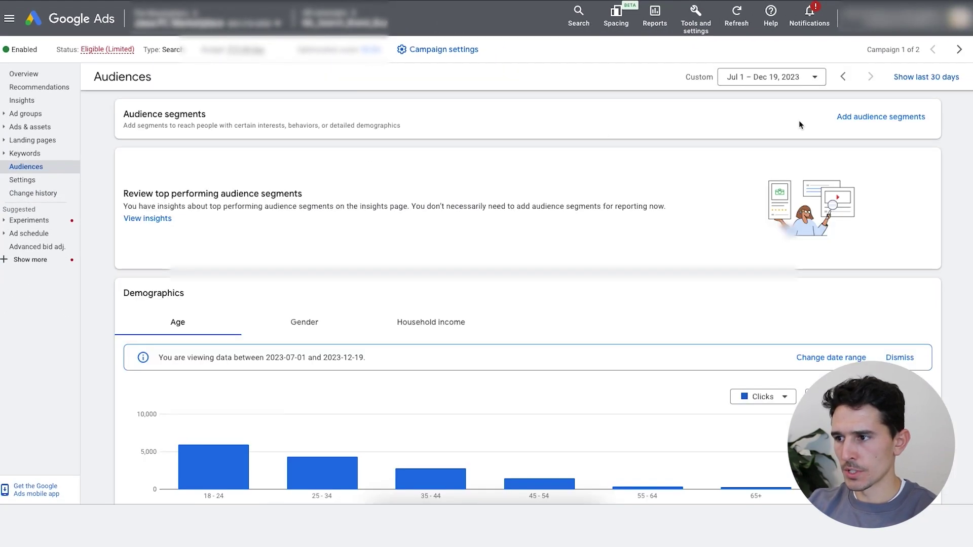
{"action": "left_click", "coordinate": [853, 118]}
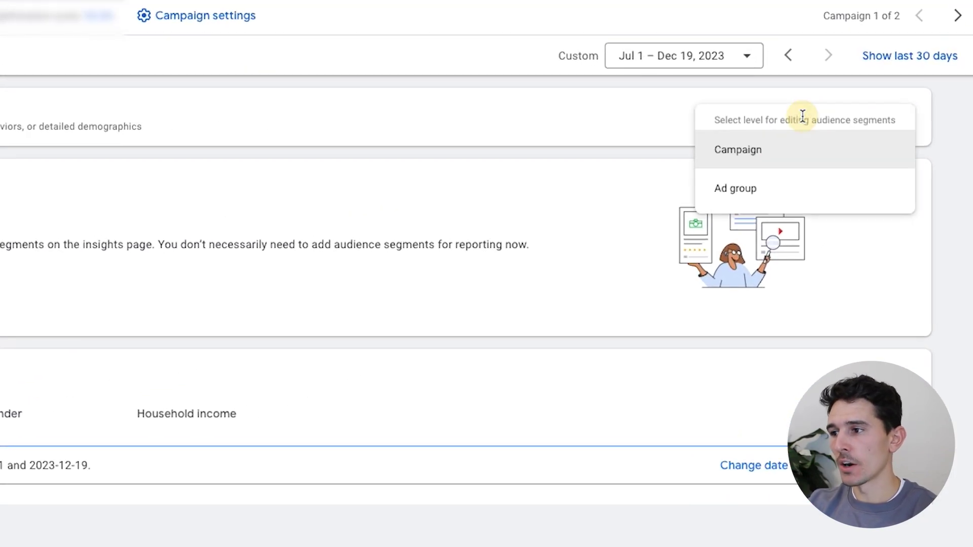
{"action": "left_click", "coordinate": [786, 157]}
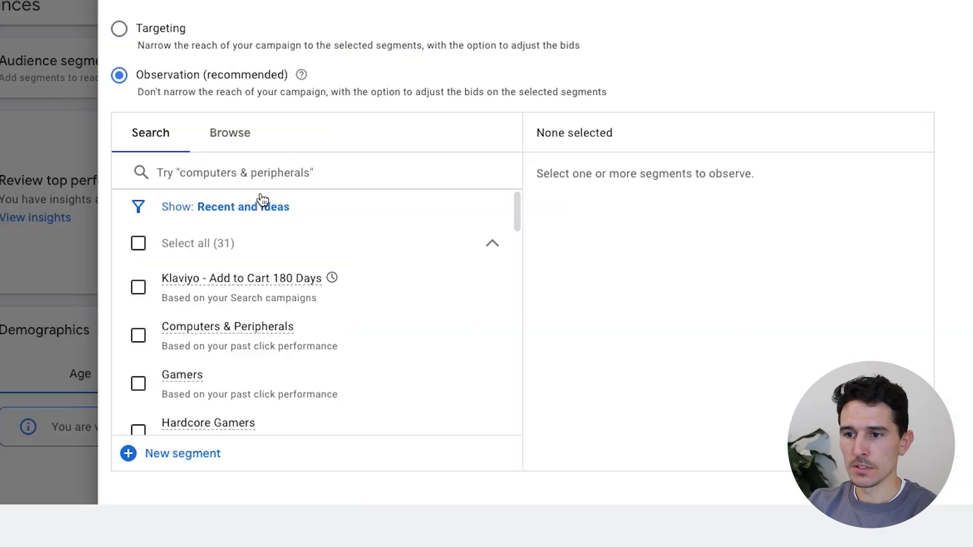
Search 'klaviyo' and select all 14 Klaviyo customer lists as observation segments.
{"action": "left_click", "coordinate": [259, 167]}
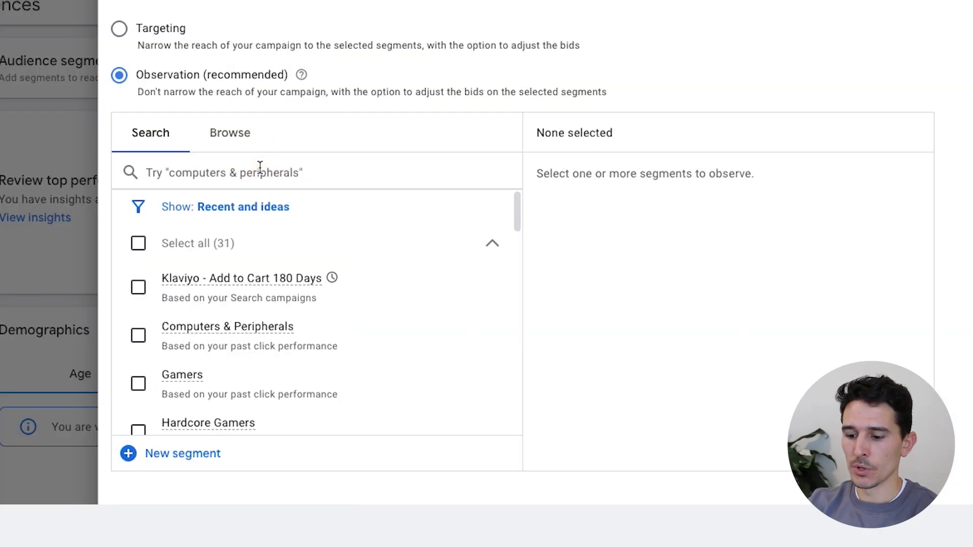
{"action": "type", "text": "klaviyo"}
{"action": "scroll", "coordinate": [391, 323], "scroll_direction": "down", "scroll_amount": 5}
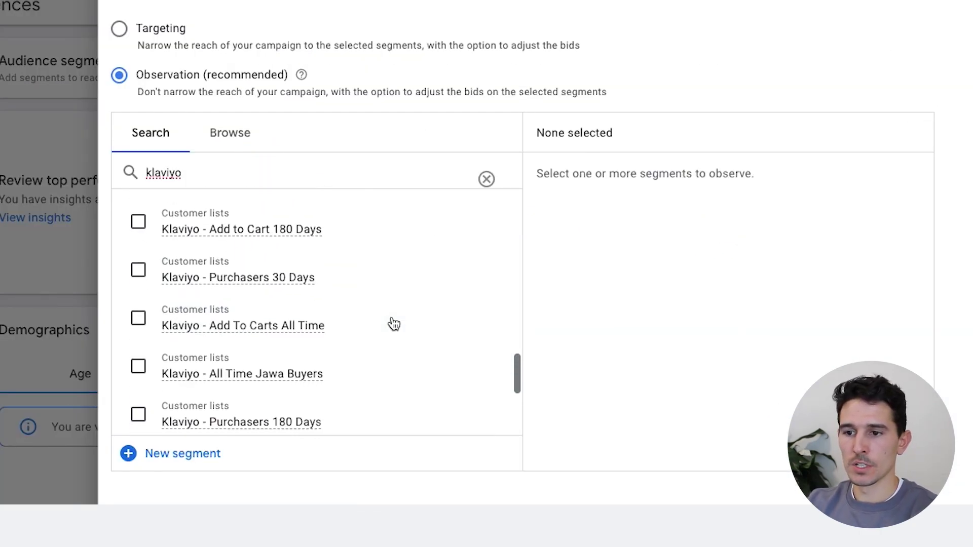
{"action": "scroll", "coordinate": [394, 324], "scroll_direction": "up", "scroll_amount": 1}
{"action": "left_click", "coordinate": [138, 308]}
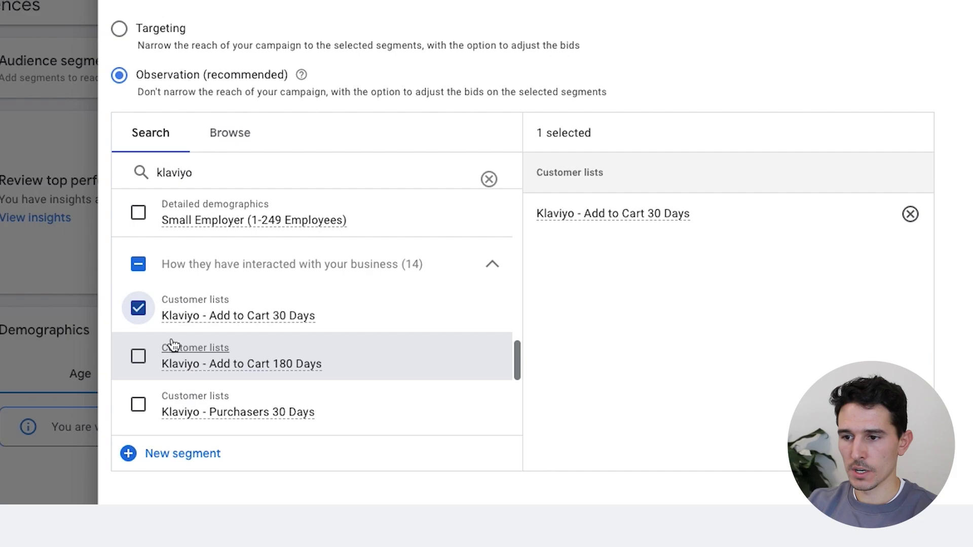
{"action": "left_click", "coordinate": [138, 264]}
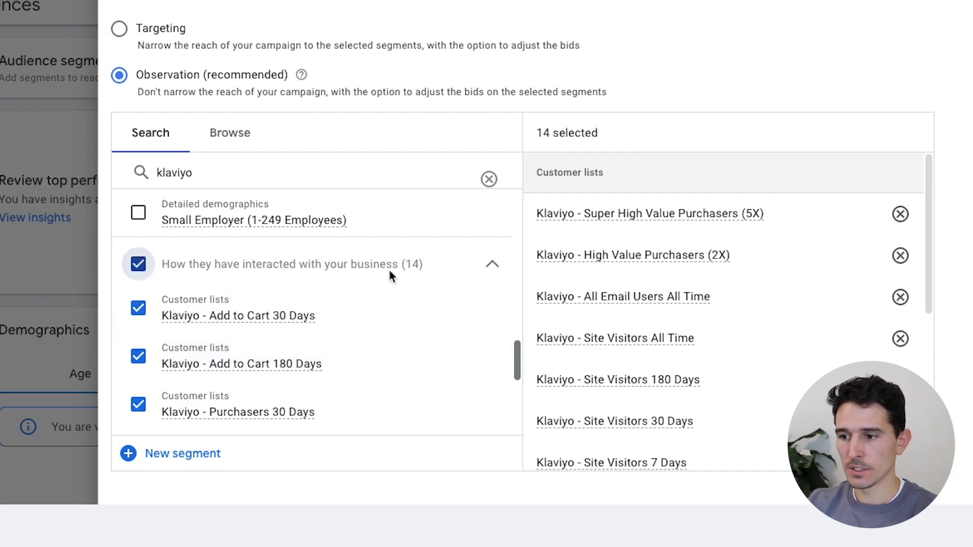
{"action": "scroll", "coordinate": [701, 304], "scroll_direction": "down", "scroll_amount": 5}
{"action": "scroll", "coordinate": [704, 293], "scroll_direction": "up", "scroll_amount": 5}
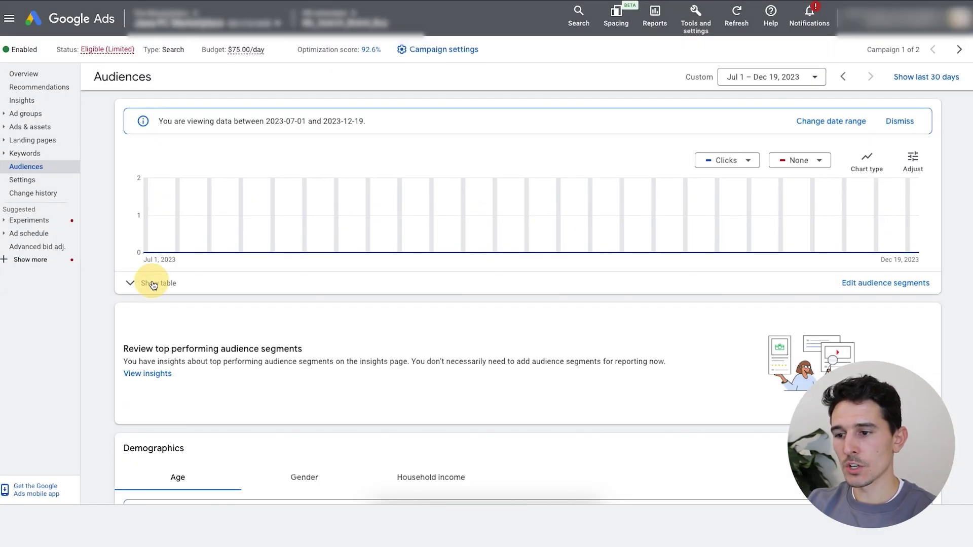
{"action": "left_click", "coordinate": [157, 306]}
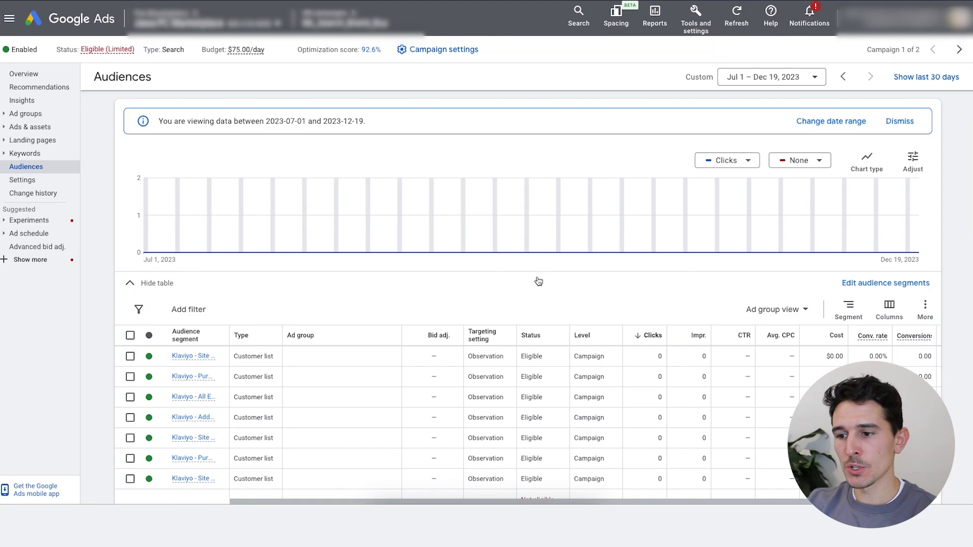
{"action": "scroll", "coordinate": [570, 304], "scroll_direction": "down", "scroll_amount": 2}
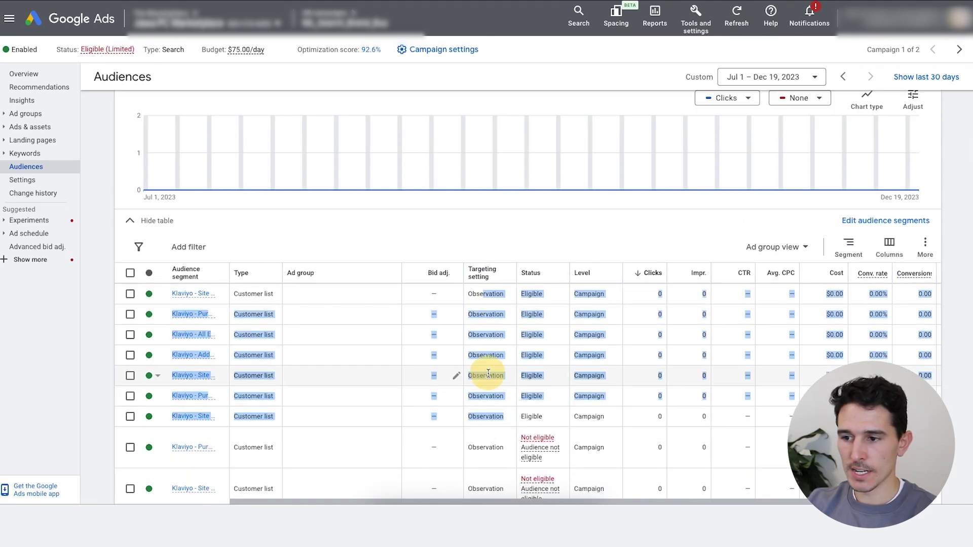
{"action": "double_click", "coordinate": [486, 293]}
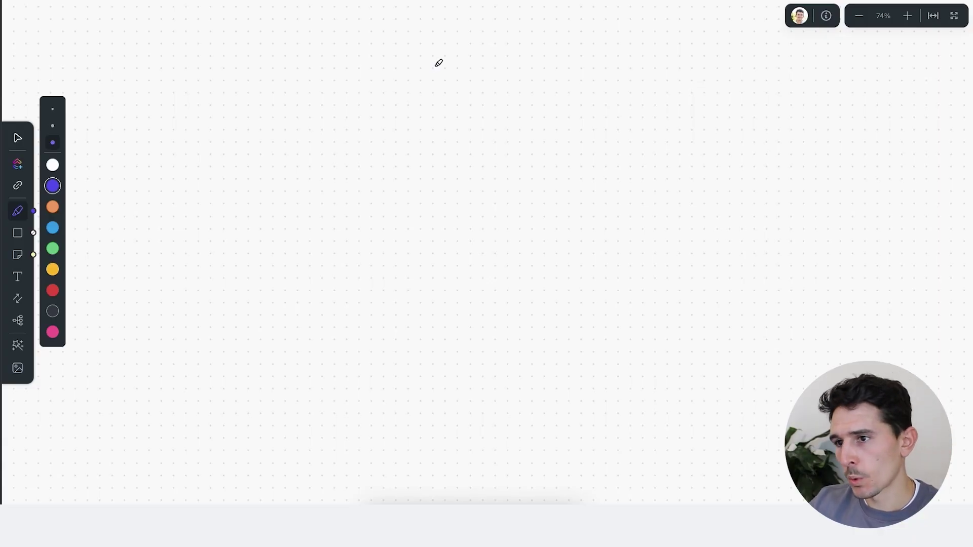
Handwrite and underline the 'True Goals' heading on the whiteboard.
{"action": "left_click_drag", "start_coordinate": [322, 47], "coordinate": [326, 95]}
{"action": "left_click_drag", "start_coordinate": [272, 47], "coordinate": [457, 40]}
{"action": "mouse_move", "coordinate": [409, 99]}
{"action": "left_mouse_down"}
{"action": "mouse_move", "coordinate": [423, 66]}
{"action": "mouse_move", "coordinate": [435, 66]}
{"action": "left_mouse_up"}
{"action": "mouse_move", "coordinate": [491, 83]}
{"action": "left_mouse_down"}
{"action": "mouse_move", "coordinate": [527, 68]}
{"action": "mouse_move", "coordinate": [533, 91]}
{"action": "left_mouse_up"}
{"action": "left_click_drag", "start_coordinate": [449, 71], "coordinate": [476, 74]}
{"action": "mouse_move", "coordinate": [630, 39]}
{"action": "left_mouse_down"}
{"action": "mouse_move", "coordinate": [576, 31]}
{"action": "mouse_move", "coordinate": [624, 81]}
{"action": "mouse_move", "coordinate": [659, 65]}
{"action": "left_mouse_up"}
{"action": "left_click_drag", "start_coordinate": [706, 64], "coordinate": [724, 81]}
{"action": "left_click_drag", "start_coordinate": [747, 33], "coordinate": [755, 80]}
{"action": "left_click_drag", "start_coordinate": [755, 58], "coordinate": [773, 93]}
{"action": "left_click_drag", "start_coordinate": [297, 114], "coordinate": [959, 62]}
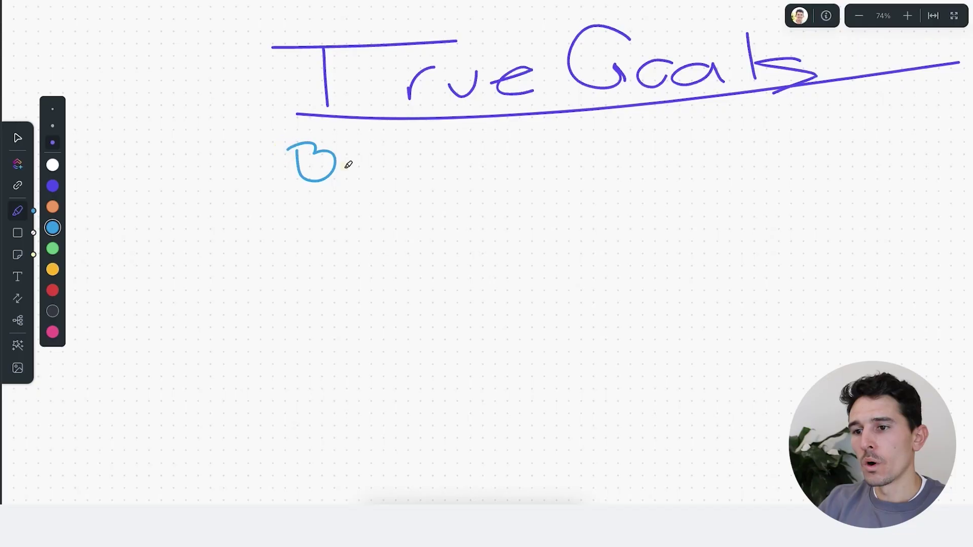
Write 'Breakeven ROAS / CPA' in blue beneath the heading.
{"action": "mouse_move", "coordinate": [343, 176]}
{"action": "left_mouse_down"}
{"action": "mouse_move", "coordinate": [364, 163]}
{"action": "mouse_move", "coordinate": [463, 169]}
{"action": "mouse_move", "coordinate": [594, 158]}
{"action": "mouse_move", "coordinate": [645, 137]}
{"action": "mouse_move", "coordinate": [837, 131]}
{"action": "mouse_move", "coordinate": [860, 132]}
{"action": "mouse_move", "coordinate": [859, 144]}
{"action": "left_mouse_up"}
{"action": "left_click_drag", "start_coordinate": [880, 178], "coordinate": [918, 157]}
{"action": "scroll", "coordinate": [507, 228], "scroll_direction": "right", "scroll_amount": 1}
{"action": "left_click", "coordinate": [53, 290]}
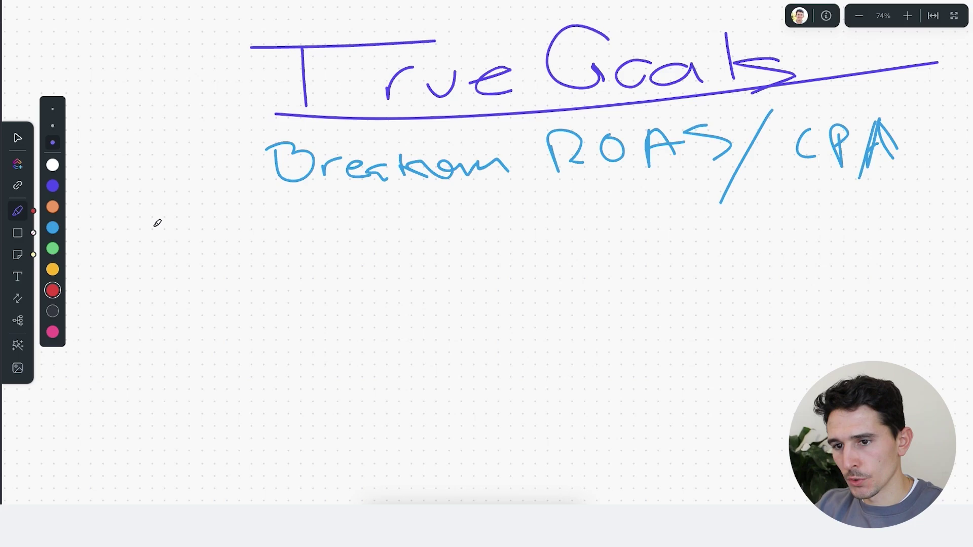
Write 'AOV = 100' in red.
{"action": "mouse_move", "coordinate": [155, 222]}
{"action": "left_mouse_down"}
{"action": "mouse_move", "coordinate": [174, 267]}
{"action": "mouse_move", "coordinate": [225, 233]}
{"action": "mouse_move", "coordinate": [285, 230]}
{"action": "left_mouse_up"}
{"action": "left_click_drag", "start_coordinate": [310, 242], "coordinate": [350, 238]}
{"action": "left_click_drag", "start_coordinate": [319, 257], "coordinate": [347, 253]}
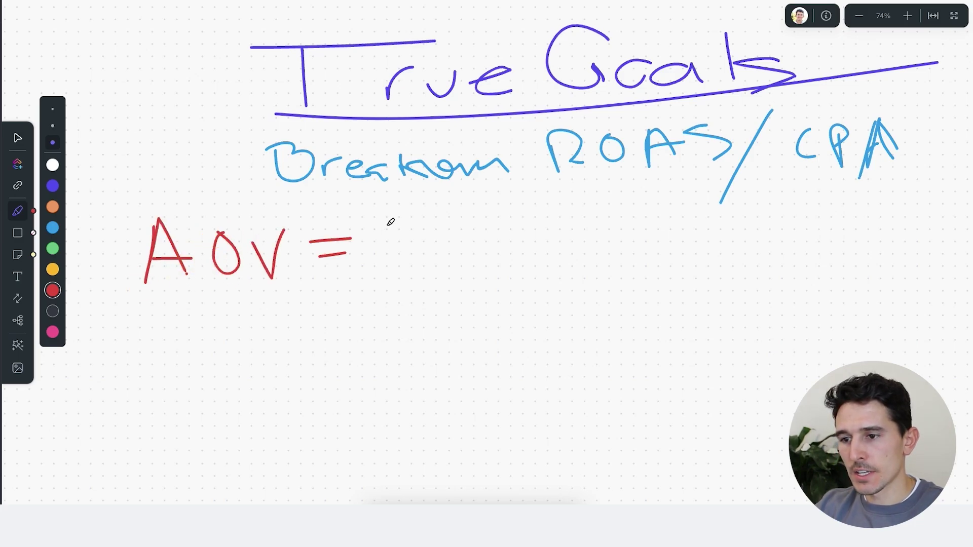
{"action": "left_click_drag", "start_coordinate": [391, 218], "coordinate": [395, 266]}
{"action": "mouse_move", "coordinate": [427, 224]}
{"action": "left_mouse_down"}
{"action": "mouse_move", "coordinate": [469, 259]}
{"action": "mouse_move", "coordinate": [450, 227]}
{"action": "left_mouse_up"}
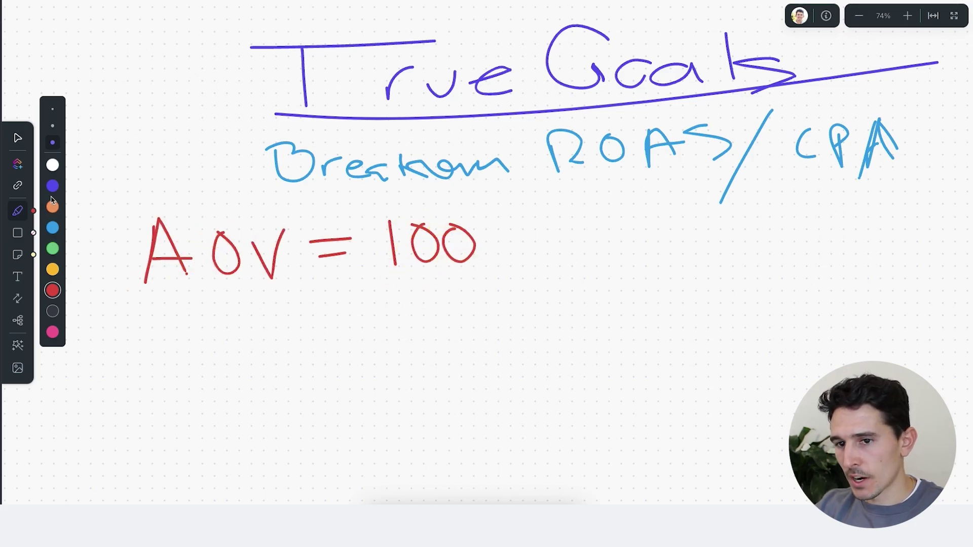
Write 'COGS = 50% = $50' in red below AOV.
{"action": "mouse_move", "coordinate": [150, 303]}
{"action": "left_mouse_down"}
{"action": "mouse_move", "coordinate": [135, 366]}
{"action": "mouse_move", "coordinate": [167, 362]}
{"action": "mouse_move", "coordinate": [206, 334]}
{"action": "left_mouse_up"}
{"action": "mouse_move", "coordinate": [227, 318]}
{"action": "left_mouse_down"}
{"action": "mouse_move", "coordinate": [223, 328]}
{"action": "mouse_move", "coordinate": [262, 364]}
{"action": "left_mouse_up"}
{"action": "left_click_drag", "start_coordinate": [278, 312], "coordinate": [265, 357]}
{"action": "left_click_drag", "start_coordinate": [311, 320], "coordinate": [334, 319]}
{"action": "left_click_drag", "start_coordinate": [321, 333], "coordinate": [359, 331]}
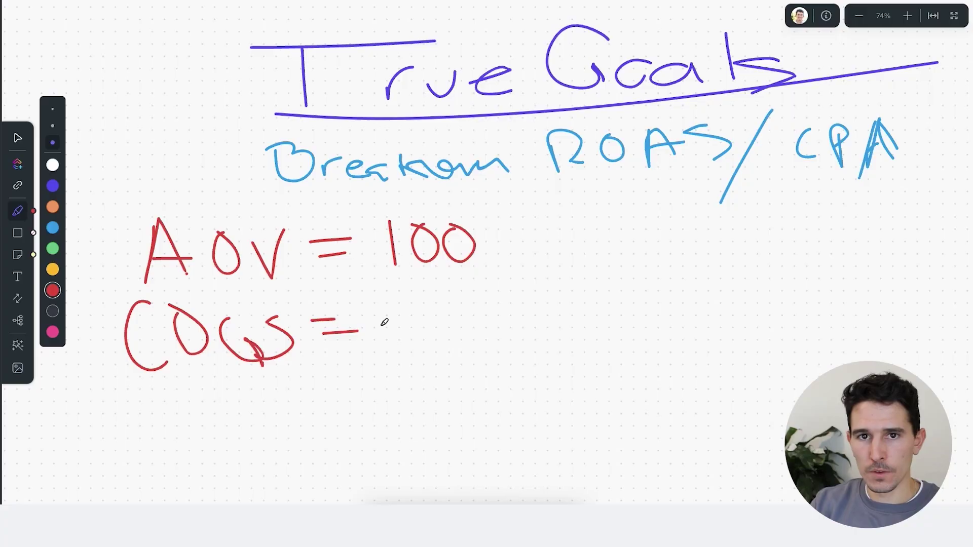
{"action": "mouse_move", "coordinate": [387, 314]}
{"action": "left_mouse_down"}
{"action": "mouse_move", "coordinate": [411, 312]}
{"action": "mouse_move", "coordinate": [384, 351]}
{"action": "left_mouse_up"}
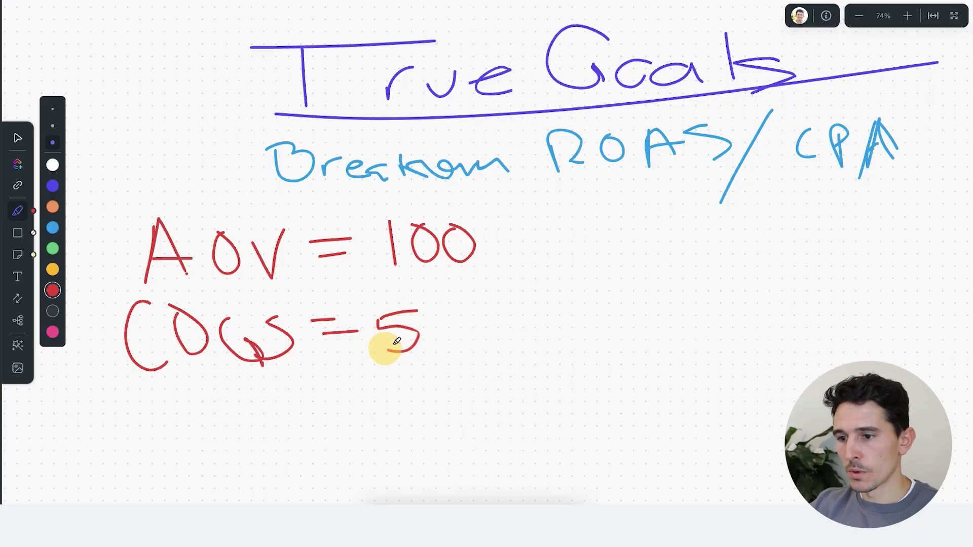
{"action": "left_click_drag", "start_coordinate": [454, 315], "coordinate": [487, 308]}
{"action": "left_click_drag", "start_coordinate": [516, 313], "coordinate": [494, 346]}
{"action": "left_click", "coordinate": [519, 342]}
{"action": "mouse_move", "coordinate": [557, 311]}
{"action": "left_mouse_down"}
{"action": "mouse_move", "coordinate": [596, 308]}
{"action": "mouse_move", "coordinate": [595, 323]}
{"action": "left_mouse_up"}
{"action": "mouse_move", "coordinate": [650, 286]}
{"action": "left_mouse_down"}
{"action": "mouse_move", "coordinate": [631, 328]}
{"action": "mouse_move", "coordinate": [643, 326]}
{"action": "left_mouse_up"}
{"action": "mouse_move", "coordinate": [702, 291]}
{"action": "left_mouse_down"}
{"action": "mouse_move", "coordinate": [673, 306]}
{"action": "mouse_move", "coordinate": [670, 322]}
{"action": "left_mouse_up"}
{"action": "left_click_drag", "start_coordinate": [719, 291], "coordinate": [720, 290]}
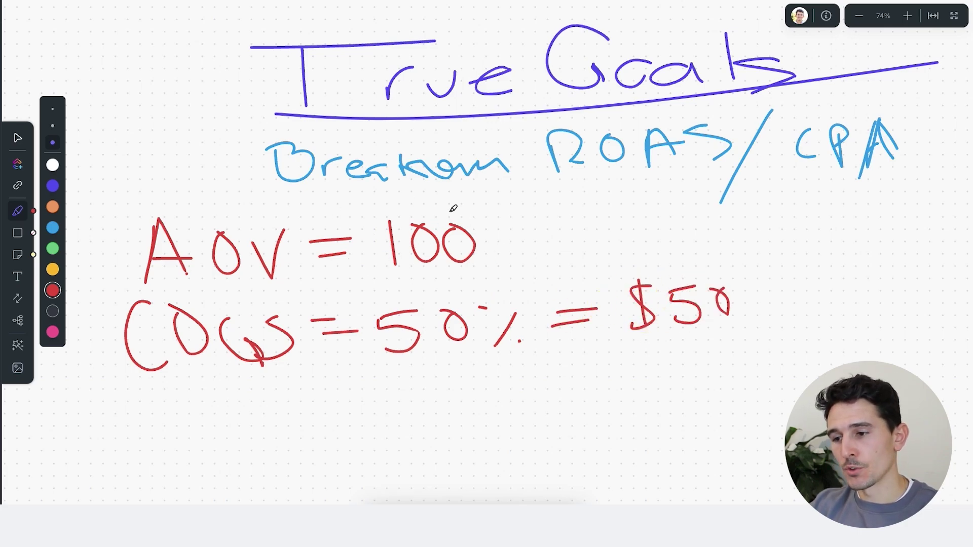
Write blue 'ROAS =' and 'CPA =' labels below the COGS line.
{"action": "left_click", "coordinate": [52, 228]}
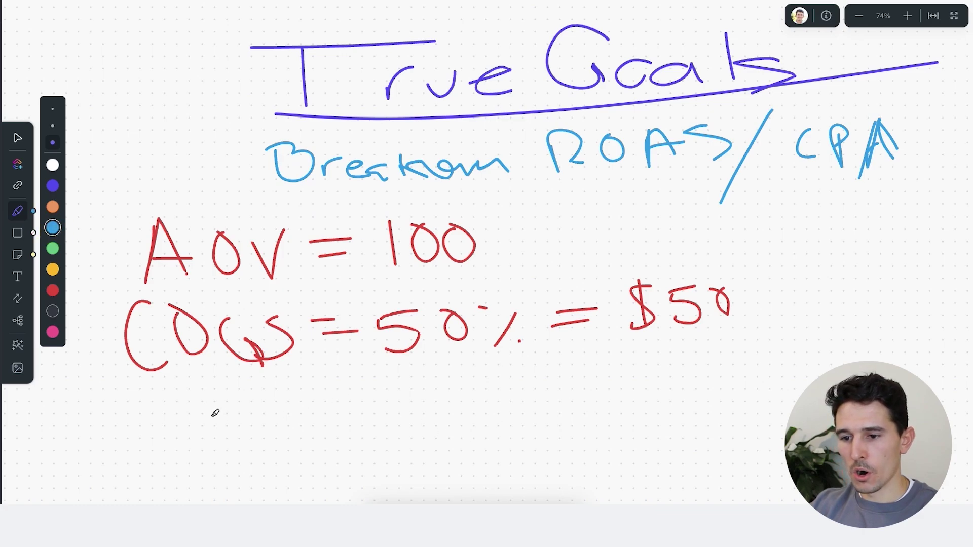
{"action": "mouse_move", "coordinate": [211, 408]}
{"action": "left_mouse_down"}
{"action": "mouse_move", "coordinate": [218, 452]}
{"action": "mouse_move", "coordinate": [261, 449]}
{"action": "left_mouse_up"}
{"action": "mouse_move", "coordinate": [273, 394]}
{"action": "left_mouse_down"}
{"action": "mouse_move", "coordinate": [307, 423]}
{"action": "mouse_move", "coordinate": [276, 395]}
{"action": "left_mouse_up"}
{"action": "mouse_move", "coordinate": [314, 420]}
{"action": "left_mouse_down"}
{"action": "mouse_move", "coordinate": [327, 416]}
{"action": "mouse_move", "coordinate": [359, 444]}
{"action": "left_mouse_up"}
{"action": "left_click_drag", "start_coordinate": [369, 397], "coordinate": [381, 439]}
{"action": "left_click_drag", "start_coordinate": [411, 407], "coordinate": [461, 401]}
{"action": "left_click_drag", "start_coordinate": [421, 419], "coordinate": [454, 414]}
{"action": "left_click_drag", "start_coordinate": [684, 371], "coordinate": [692, 408]}
{"action": "mouse_move", "coordinate": [704, 378]}
{"action": "left_mouse_down"}
{"action": "mouse_move", "coordinate": [716, 408]}
{"action": "mouse_move", "coordinate": [707, 391]}
{"action": "mouse_move", "coordinate": [782, 408]}
{"action": "mouse_move", "coordinate": [774, 378]}
{"action": "mouse_move", "coordinate": [802, 366]}
{"action": "mouse_move", "coordinate": [813, 374]}
{"action": "left_mouse_up"}
{"action": "left_click", "coordinate": [745, 366]}
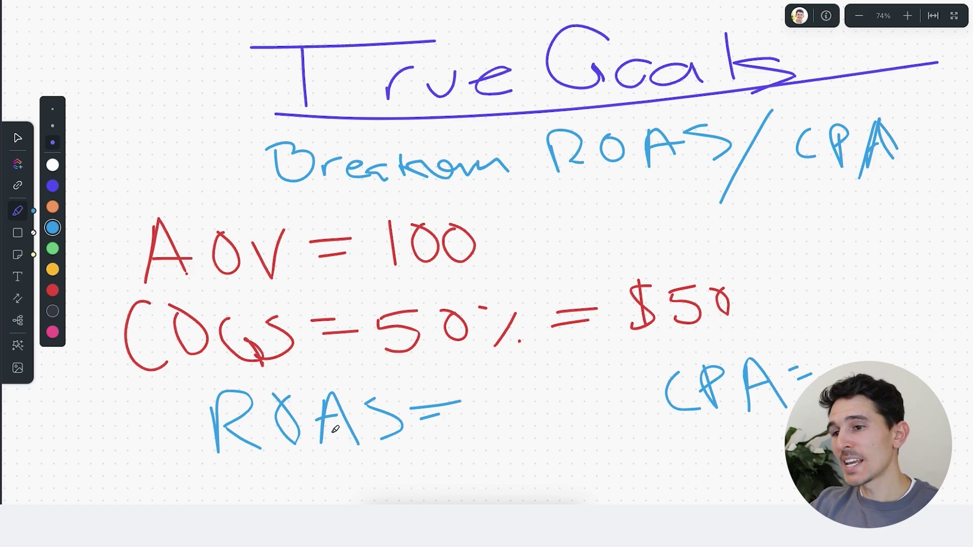
Underline Breakeven, then write orange '2x' after ROAS = and '50' after CPA =.
{"action": "left_click_drag", "start_coordinate": [318, 194], "coordinate": [443, 195]}
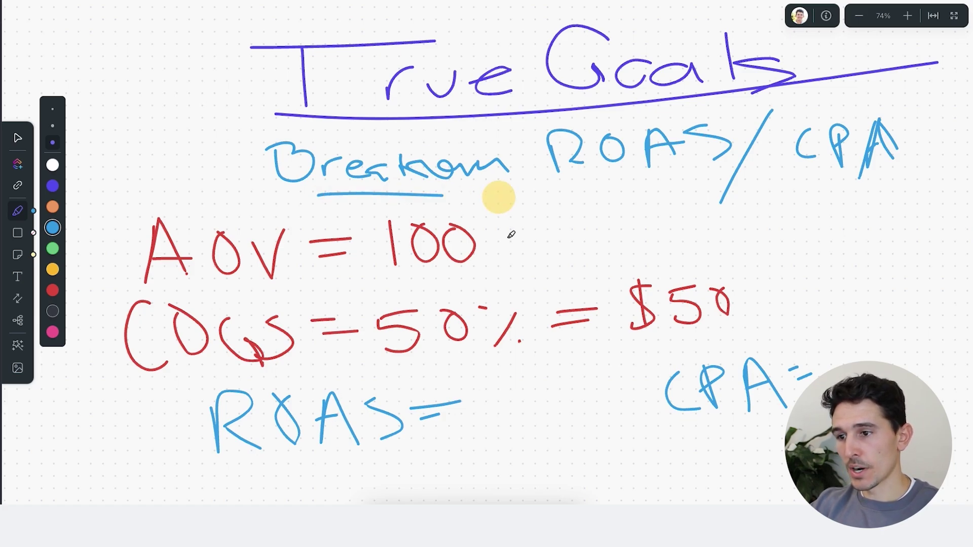
{"action": "left_click", "coordinate": [53, 207]}
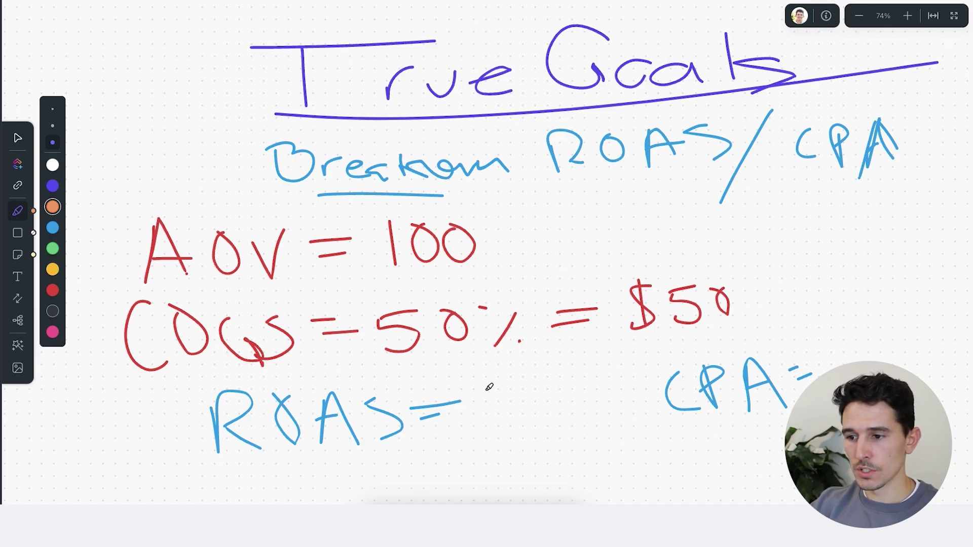
{"action": "mouse_move", "coordinate": [486, 391]}
{"action": "left_mouse_down"}
{"action": "mouse_move", "coordinate": [525, 437]}
{"action": "mouse_move", "coordinate": [573, 432]}
{"action": "left_mouse_up"}
{"action": "left_click_drag", "start_coordinate": [568, 408], "coordinate": [539, 432]}
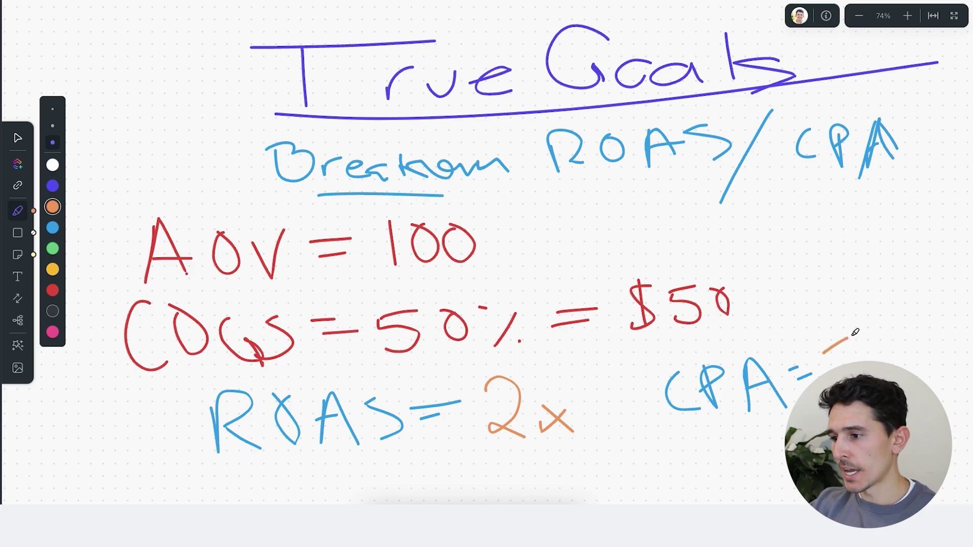
{"action": "mouse_move", "coordinate": [884, 338]}
{"action": "left_mouse_down"}
{"action": "mouse_move", "coordinate": [872, 336]}
{"action": "mouse_move", "coordinate": [898, 365]}
{"action": "left_mouse_up"}
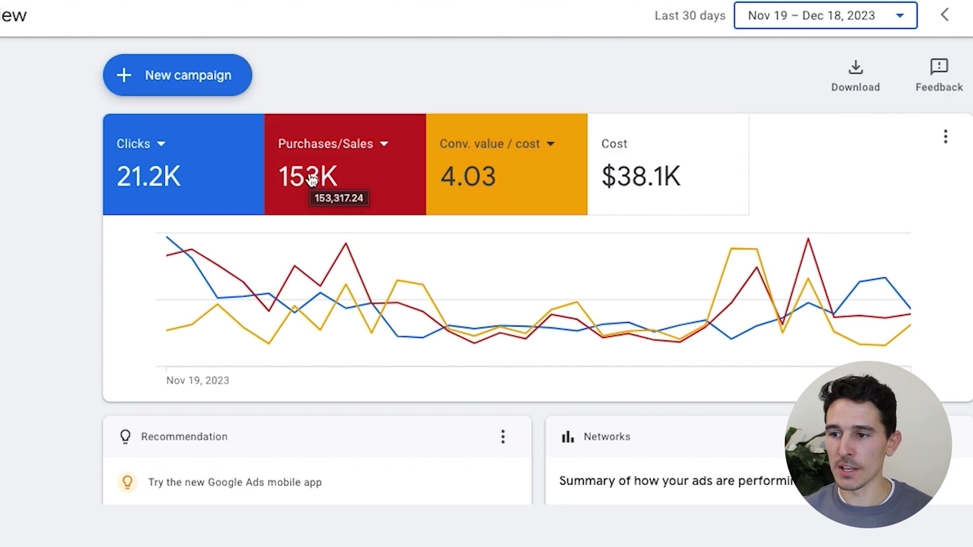
Swap Clicks for Cost on the overview chart and bring up the campaigns table with target ROAS.
{"action": "left_click", "coordinate": [235, 182]}
{"action": "left_click", "coordinate": [698, 173]}
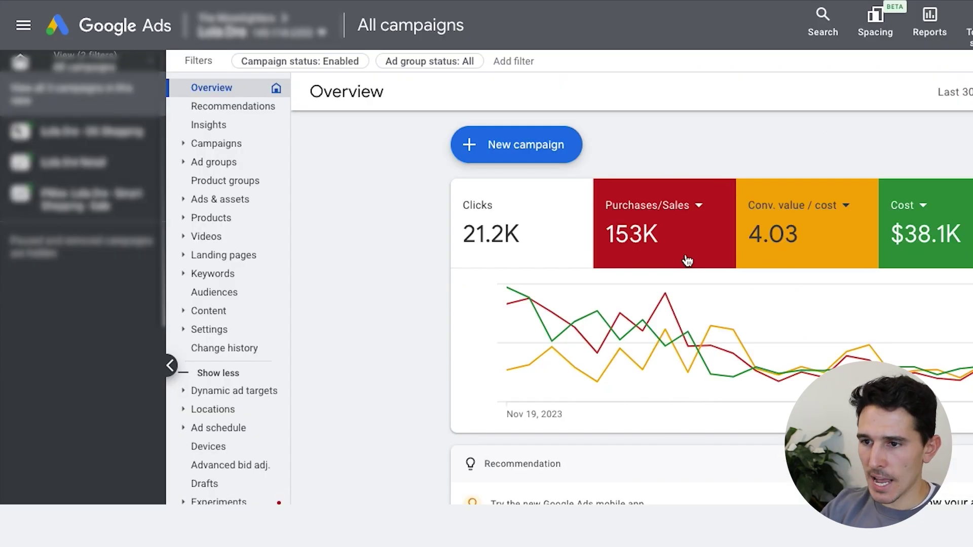
{"action": "left_click", "coordinate": [91, 199]}
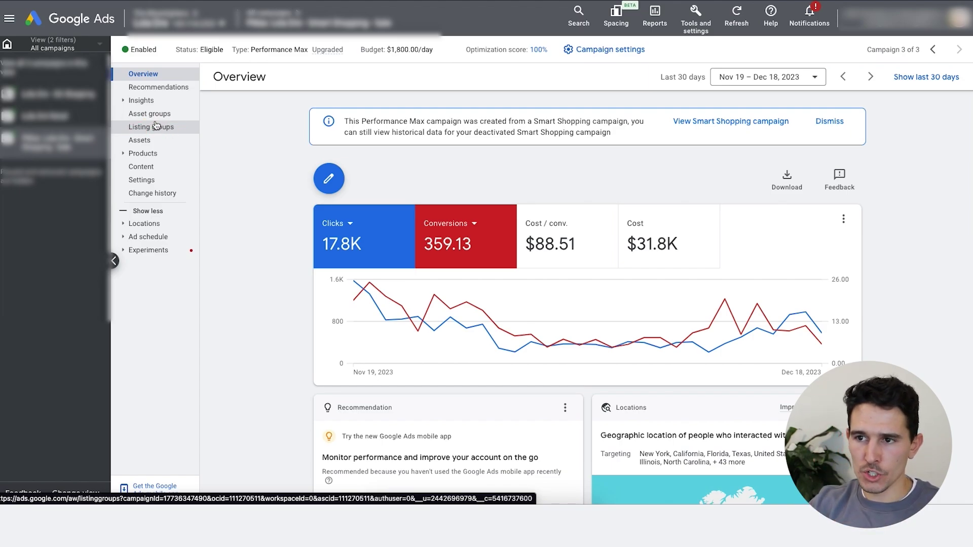
{"action": "left_click", "coordinate": [156, 127]}
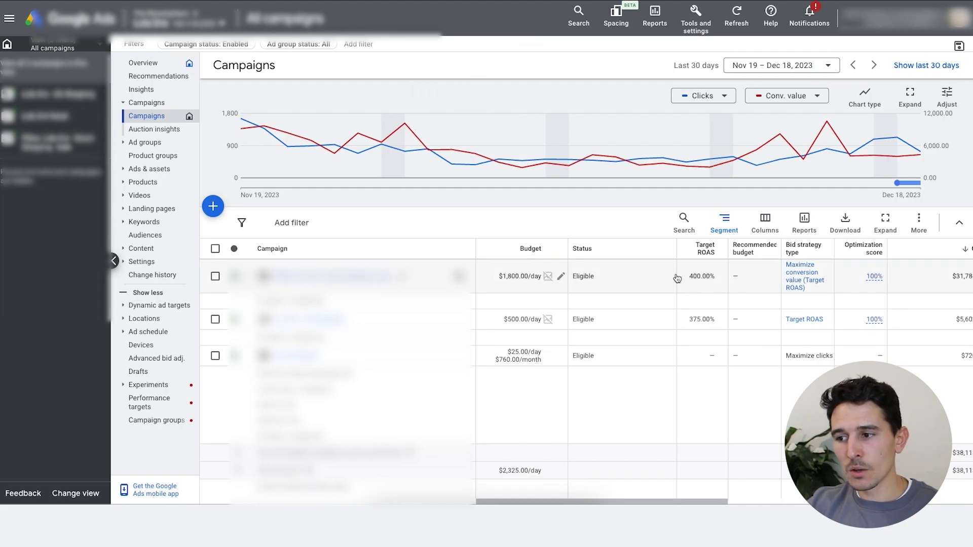
Highlight the 400.00% target ROAS, then the second campaign's 3.16 Conv. value / cost.
{"action": "double_click", "coordinate": [699, 276]}
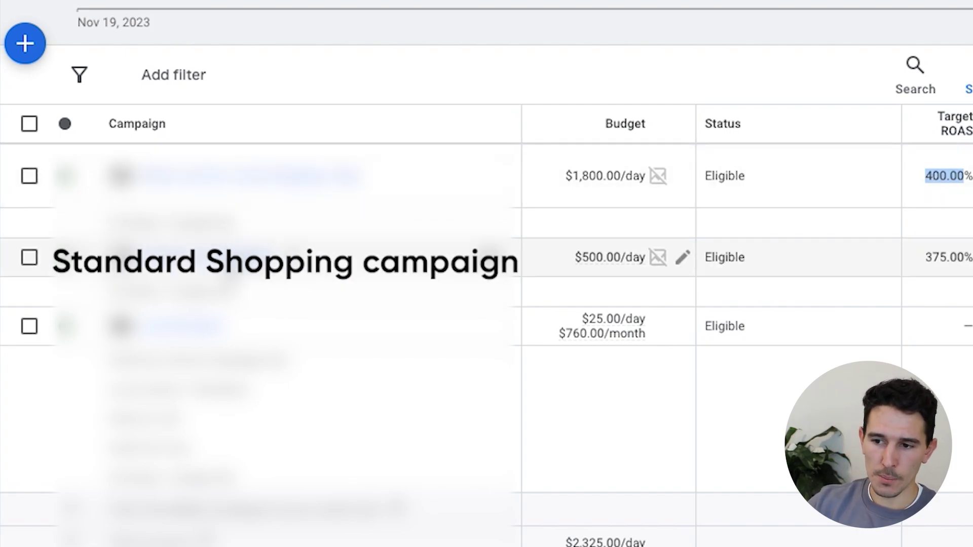
{"action": "left_click", "coordinate": [165, 263]}
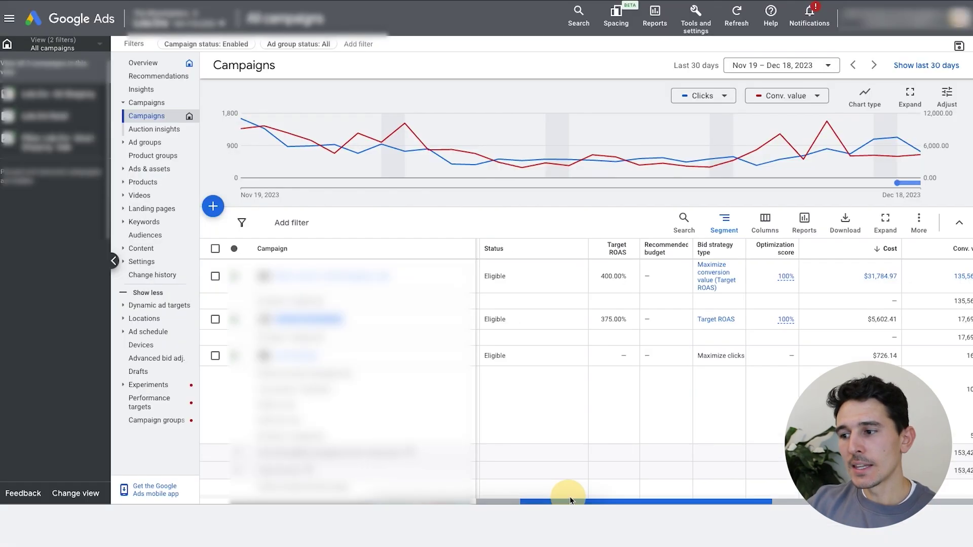
{"action": "left_click_drag", "start_coordinate": [561, 496], "coordinate": [686, 495]}
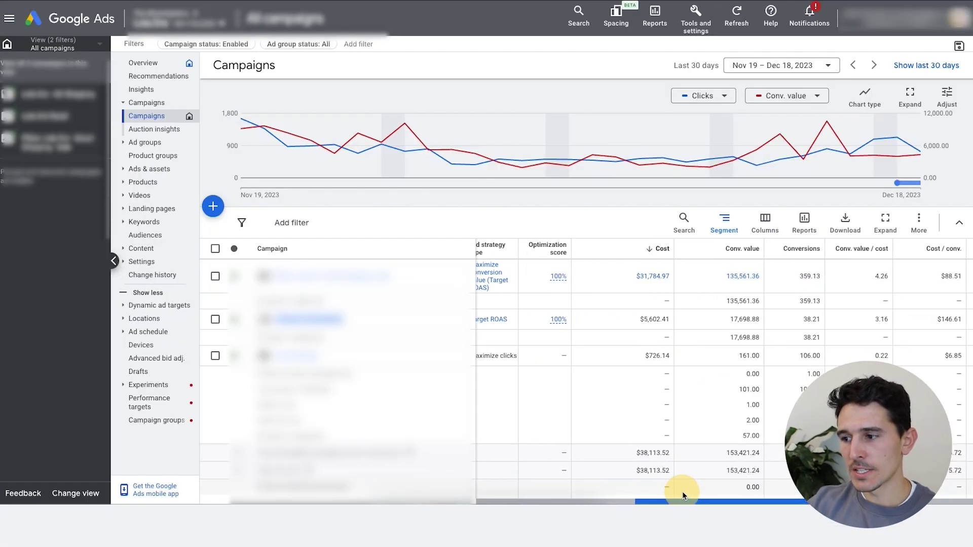
{"action": "double_click", "coordinate": [805, 322]}
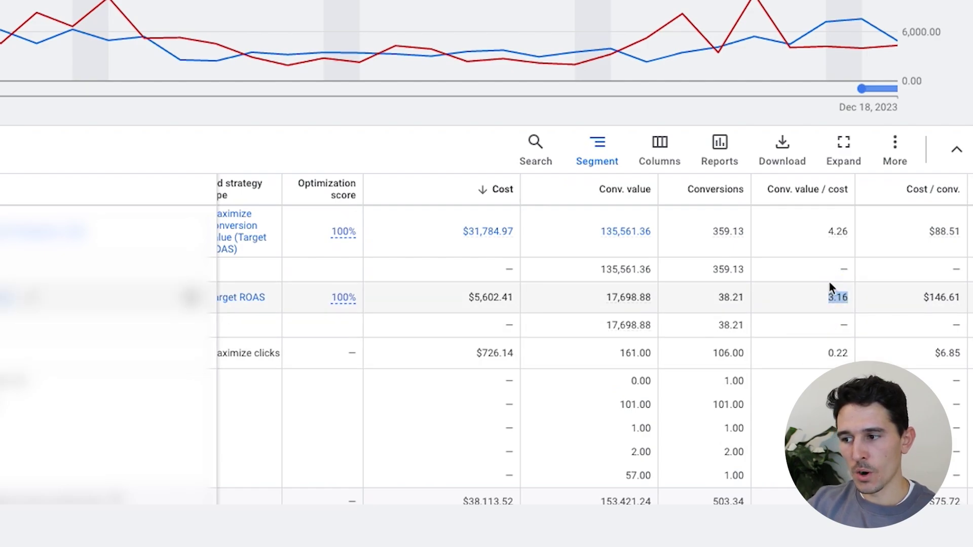
{"action": "mouse_move", "coordinate": [840, 306]}
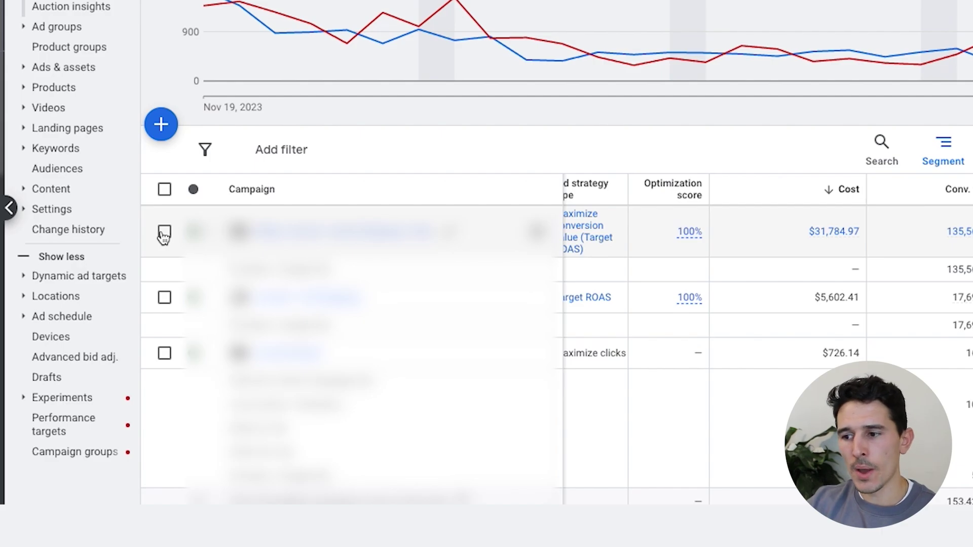
Select the top two campaigns and compare Conv. value / cost: 3.16 Target ROAS versus 4.26 Maximize conversion value.
{"action": "left_click", "coordinate": [165, 298]}
{"action": "left_click", "coordinate": [164, 231]}
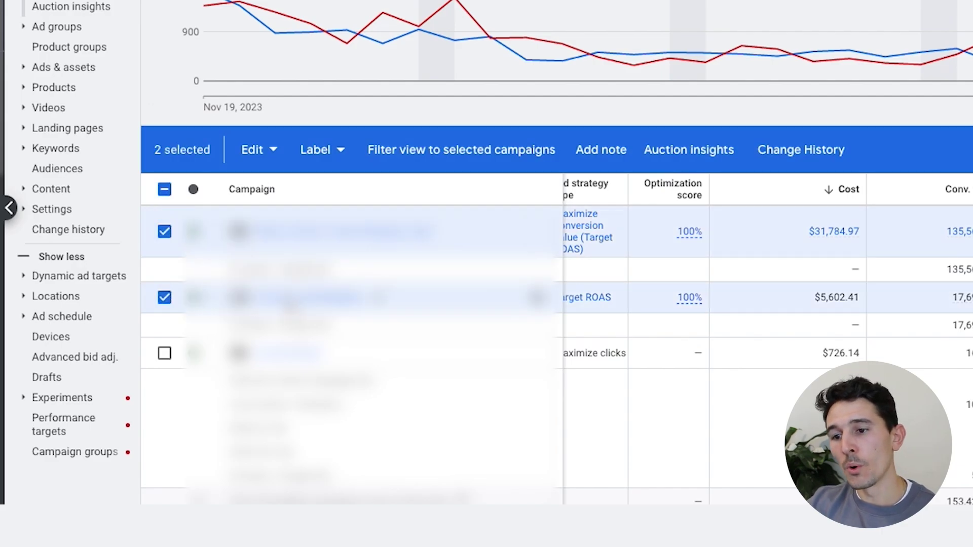
{"action": "mouse_move", "coordinate": [818, 197]}
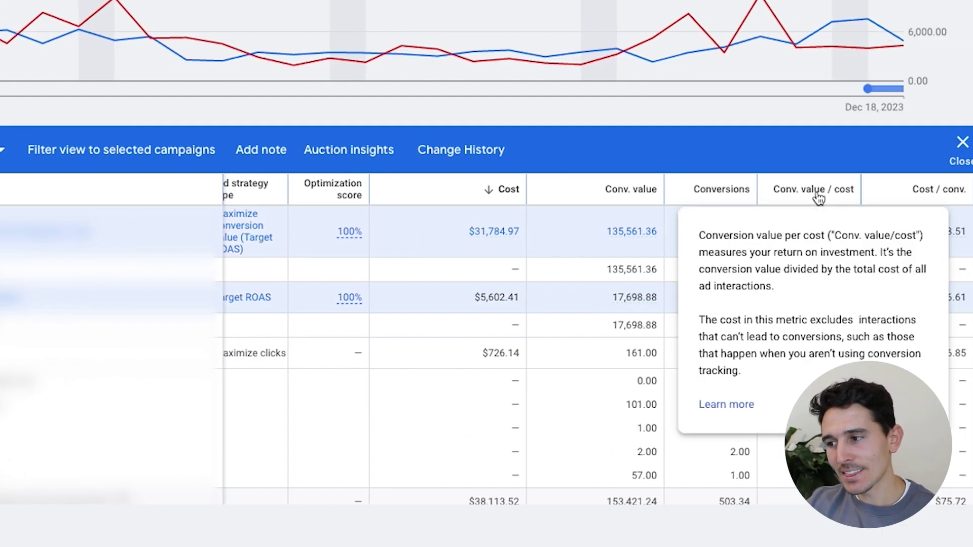
{"action": "scroll", "coordinate": [464, 298], "scroll_direction": "right", "scroll_amount": 3}
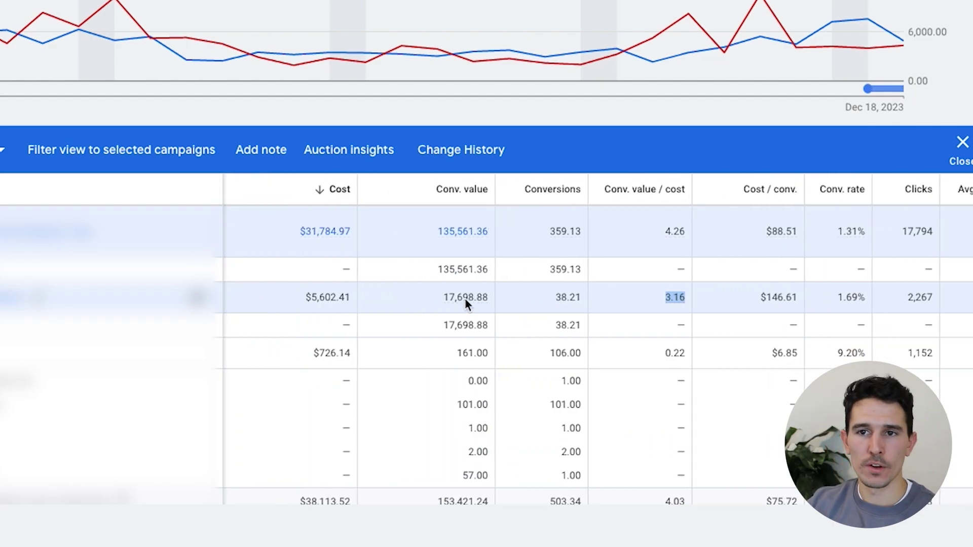